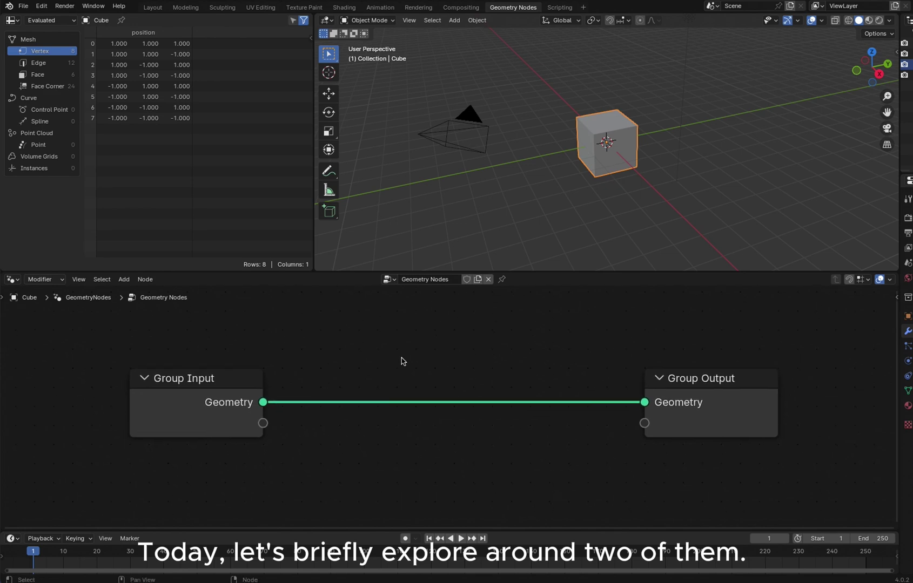
Add a Grid mesh primitive and connect its Mesh to the Group Output in place of the Group Input geometry.
key("shift+a")
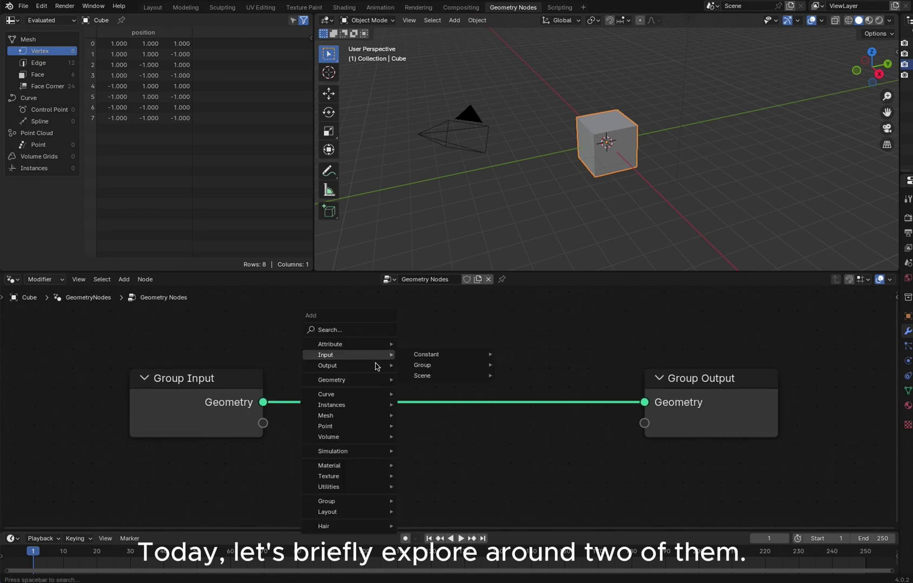
mouse_move(382, 419)
mouse_move(471, 467)
left_click(539, 493)
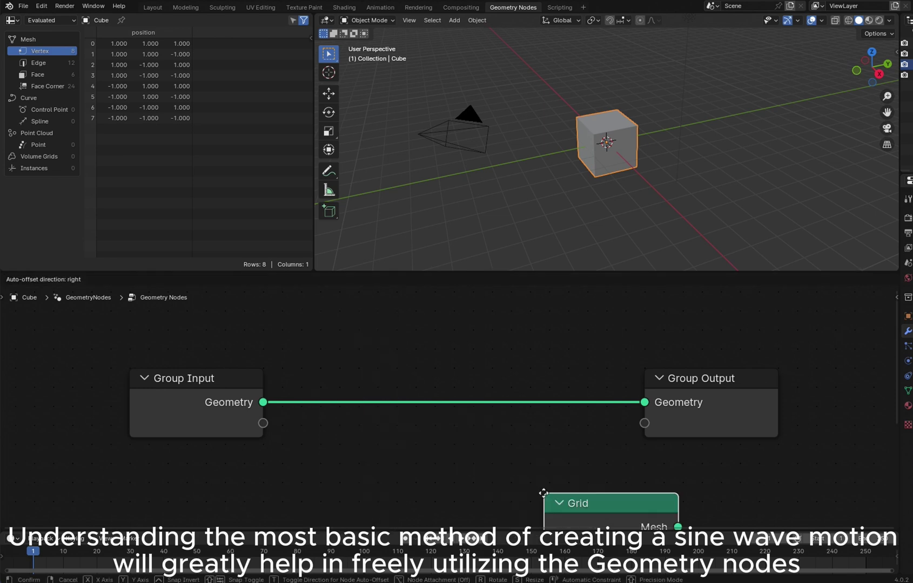
left_click(161, 381)
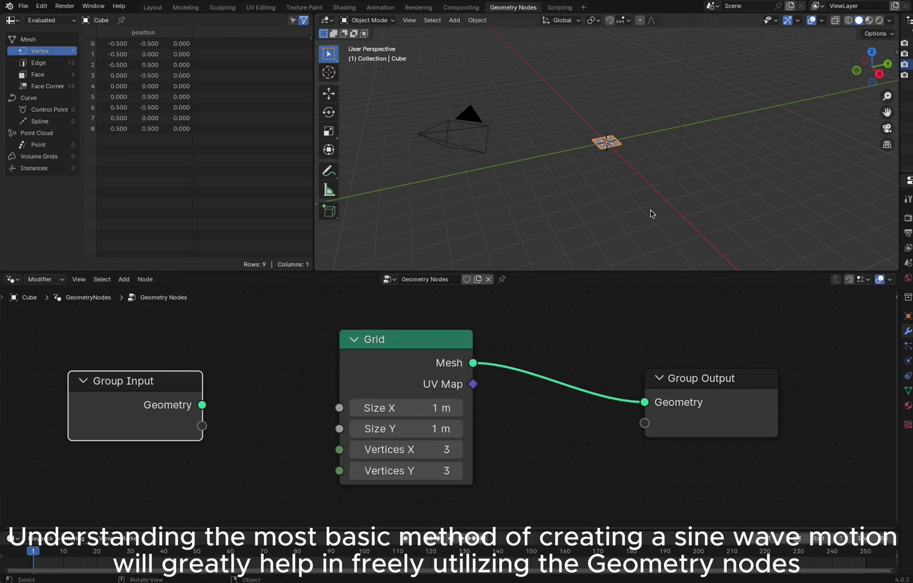
Turn on the viewport wireframe overlay and set the Grid node to 2 m by 2 m with 30 vertices in X and Y.
left_click(822, 21)
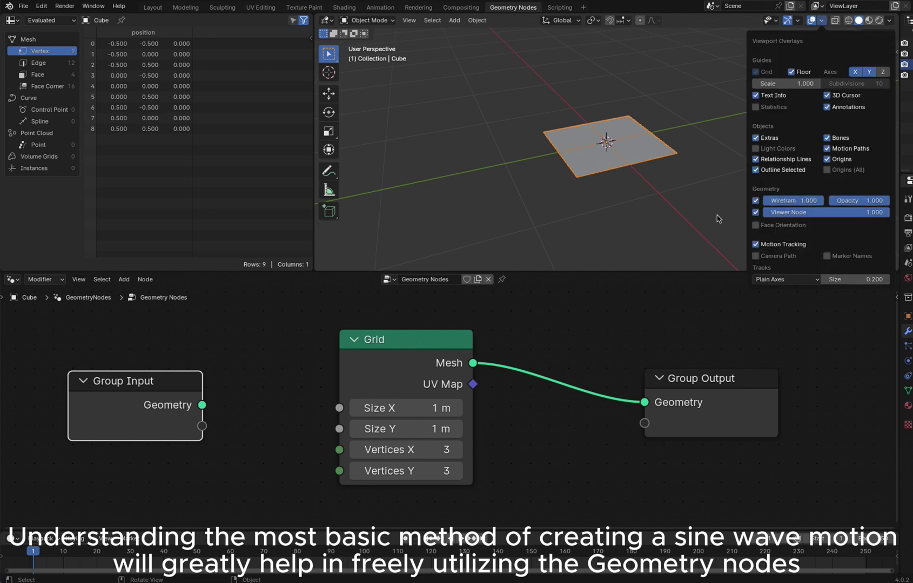
scroll(645, 183, "up", 4)
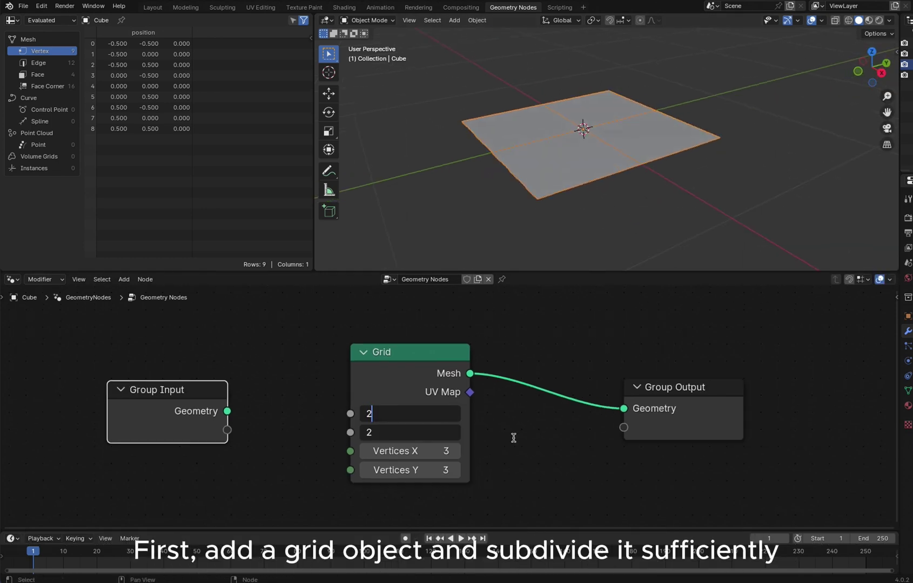
key("Return")
left_click_drag(410, 451, 410, 470)
type("30")
key("Return")
key("Home")
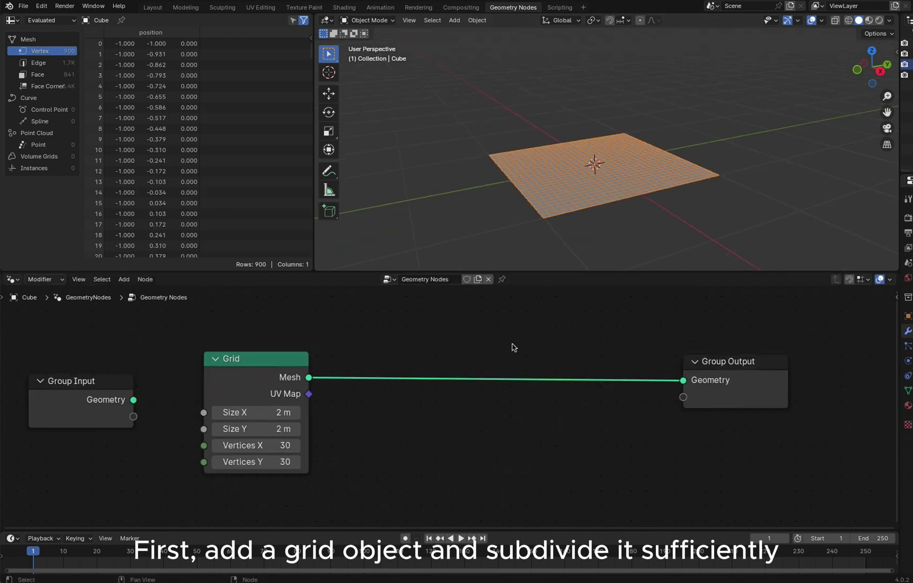
Insert an Extrude Mesh node between Grid and Group Output and set its offset scale to 0.5.
key("shift+a")
mouse_move(496, 346)
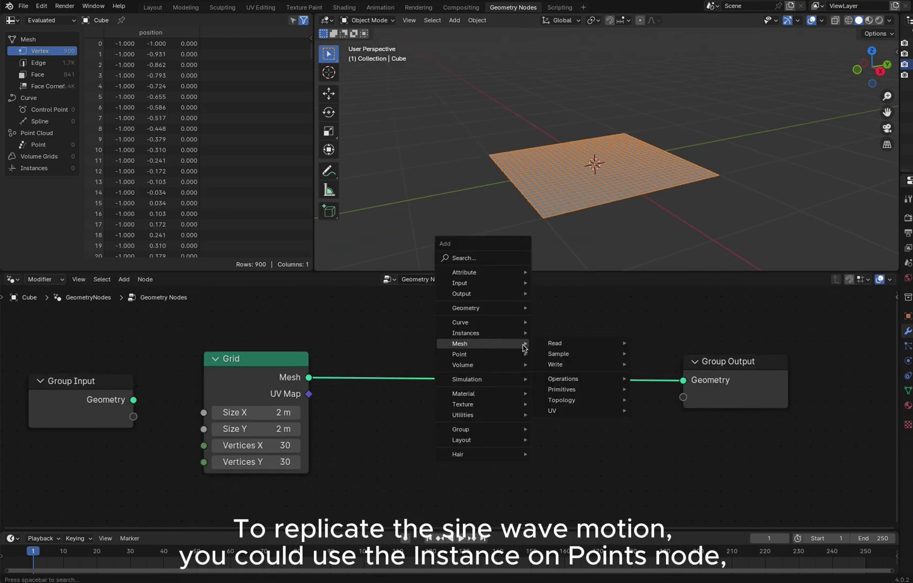
mouse_move(575, 382)
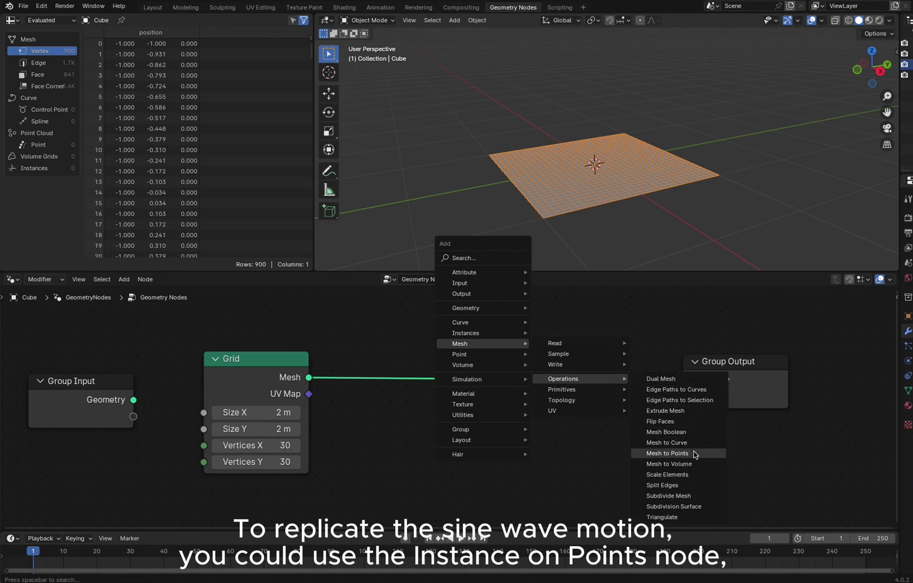
left_click(702, 411)
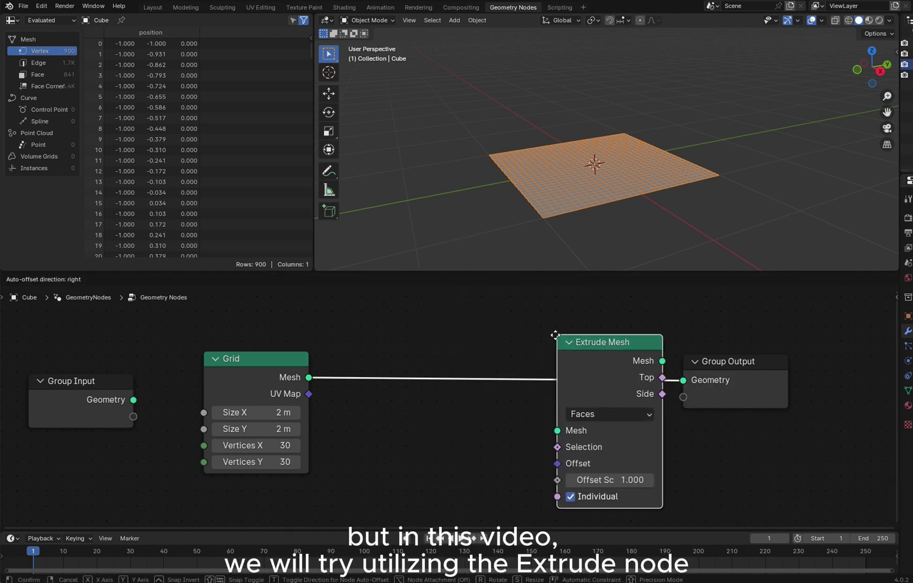
left_click(585, 331)
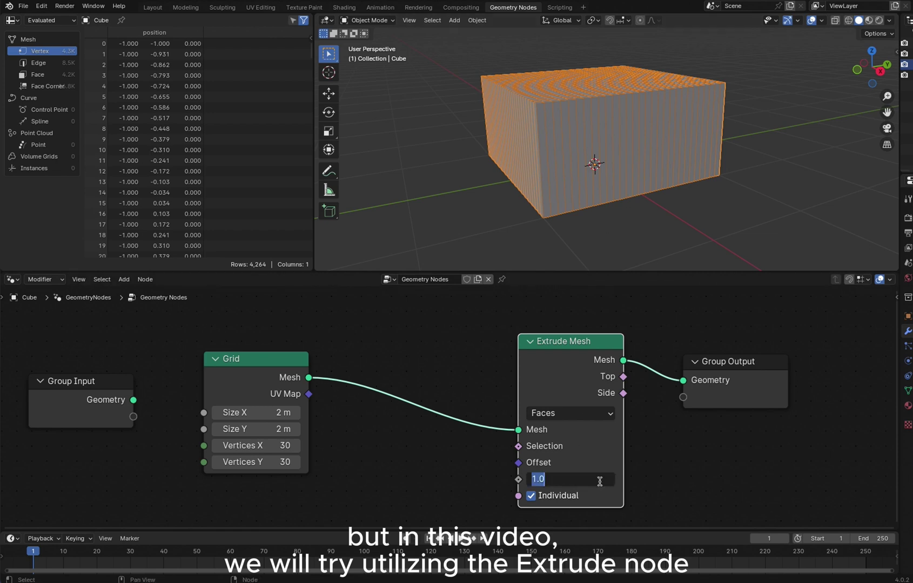
key("Return")
middle_click_drag(633, 158, 484, 159)
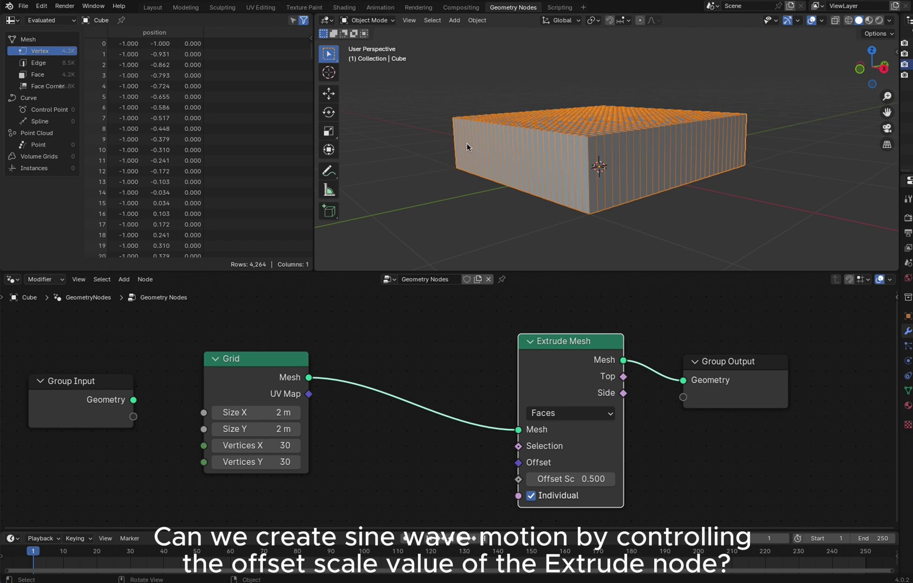
Move Group Output and Extrude Mesh away from the Grid node to make room for more nodes.
left_click_drag(659, 433, 646, 391, "ctrl+alt")
left_click_drag(665, 354, 781, 357)
left_click_drag(553, 344, 683, 350)
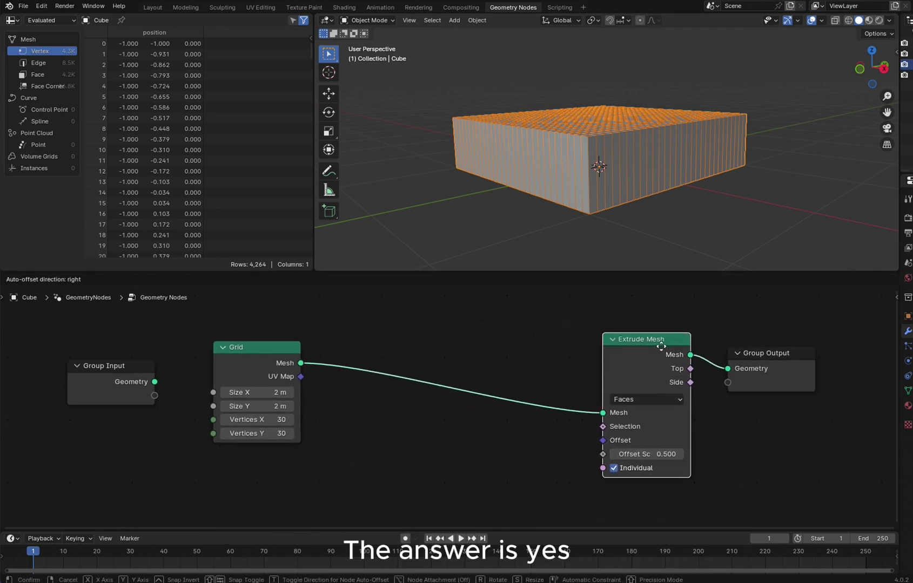
left_click(452, 443)
middle_click_drag(687, 197, 627, 196)
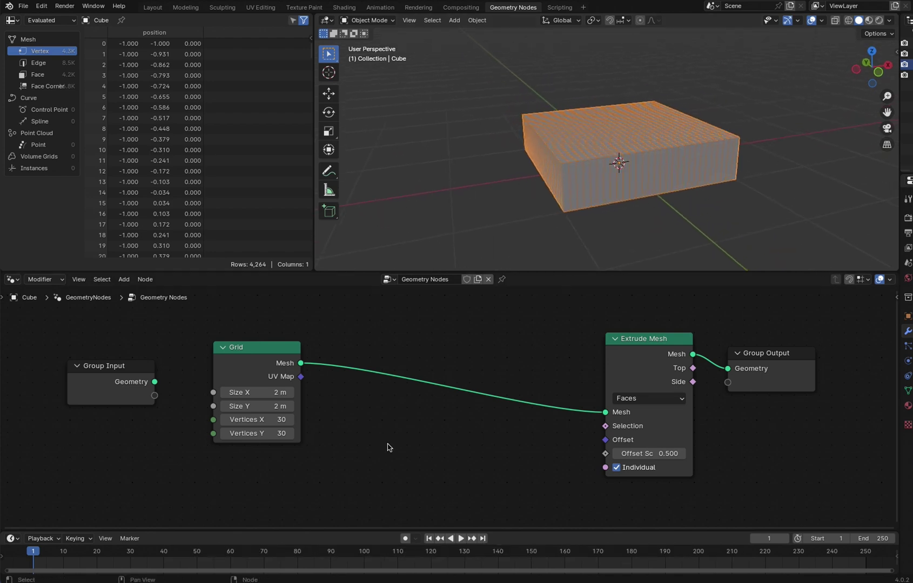
Add a Combine XYZ node and connect its Vector output to the Extrude Mesh offset scale.
key("shift+a")
left_click(605, 468)
left_click(490, 429)
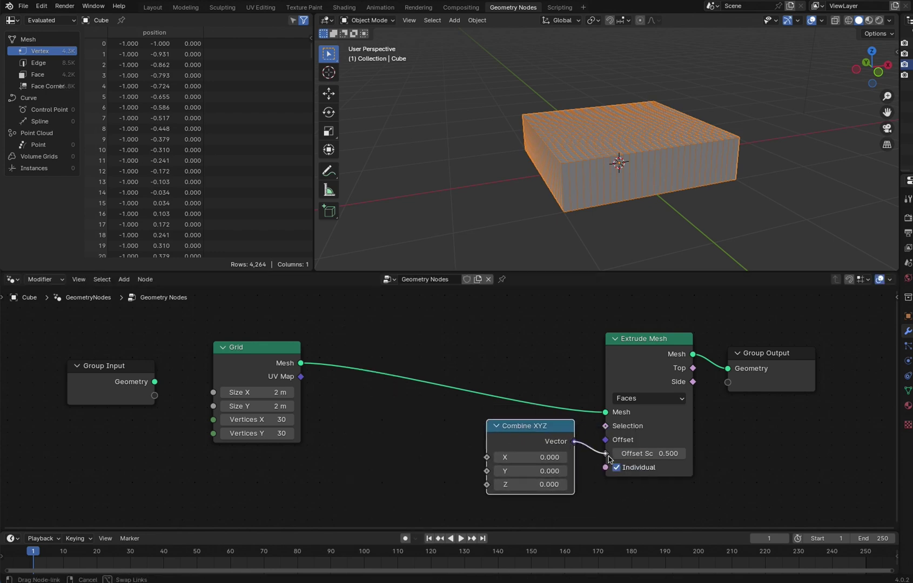
left_click_drag(609, 460, 607, 457)
left_click_drag(530, 486, 538, 486)
left_click_drag(542, 472, 546, 459)
key("Home")
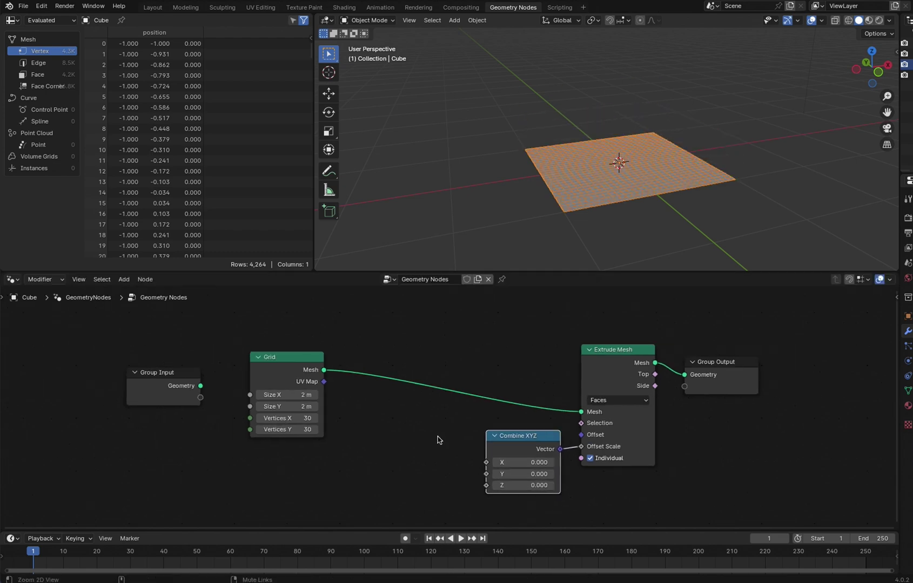
Add a Separate XYZ node and connect its X output to the Z input of Combine XYZ.
key("shift+a")
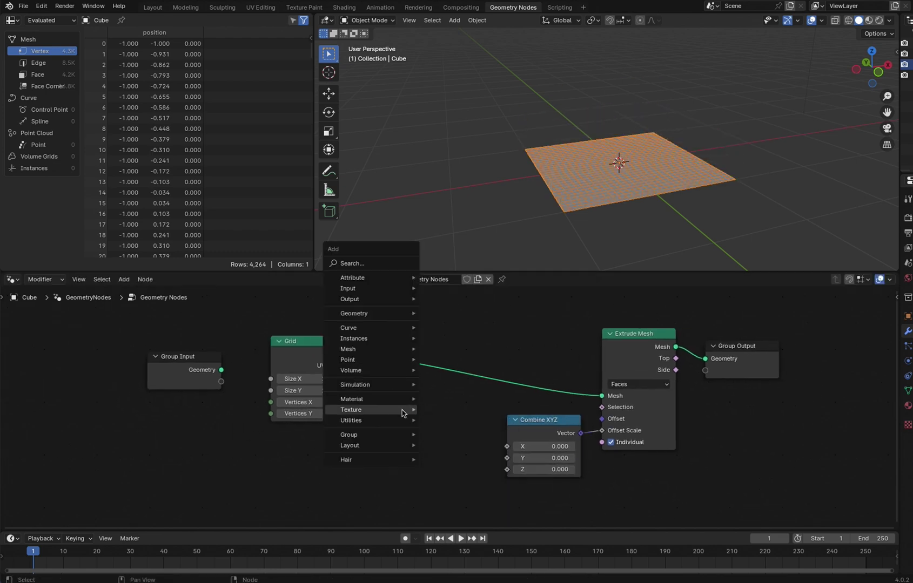
mouse_move(389, 420)
mouse_move(467, 441)
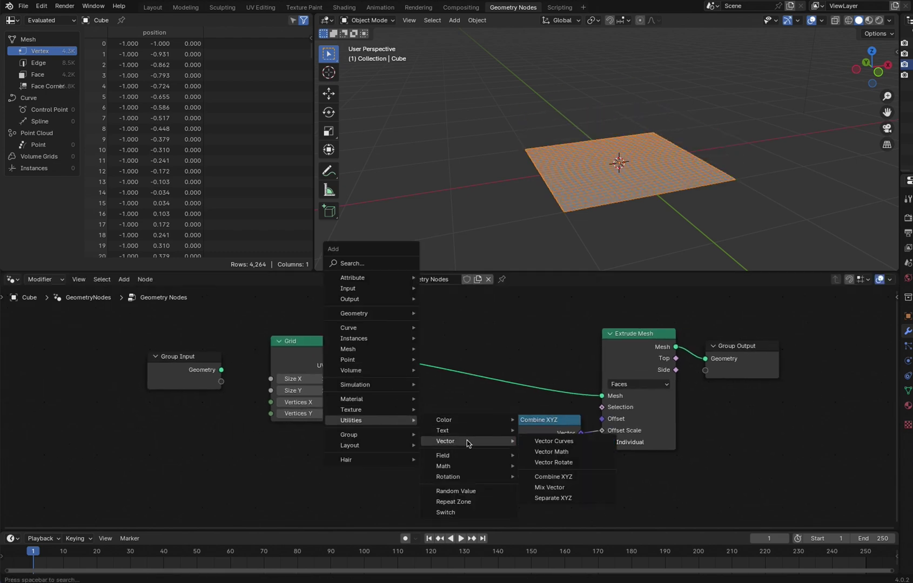
left_click(553, 498)
left_click(380, 413)
left_click_drag(421, 426, 383, 429)
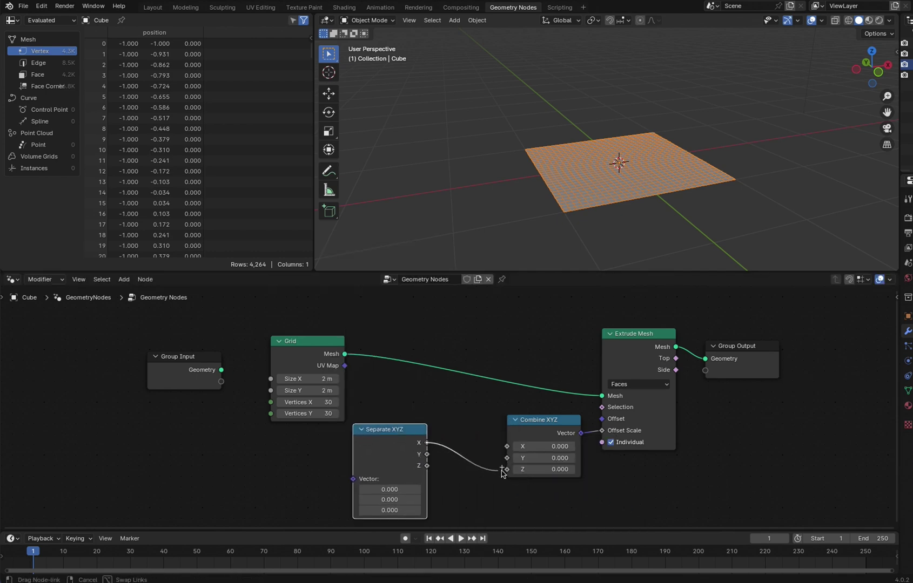
left_click(493, 451)
left_click_drag(389, 489, 406, 489)
key("ctrl+z")
Add a Position node and connect it to the Vector input of Separate XYZ.
key("shift+a")
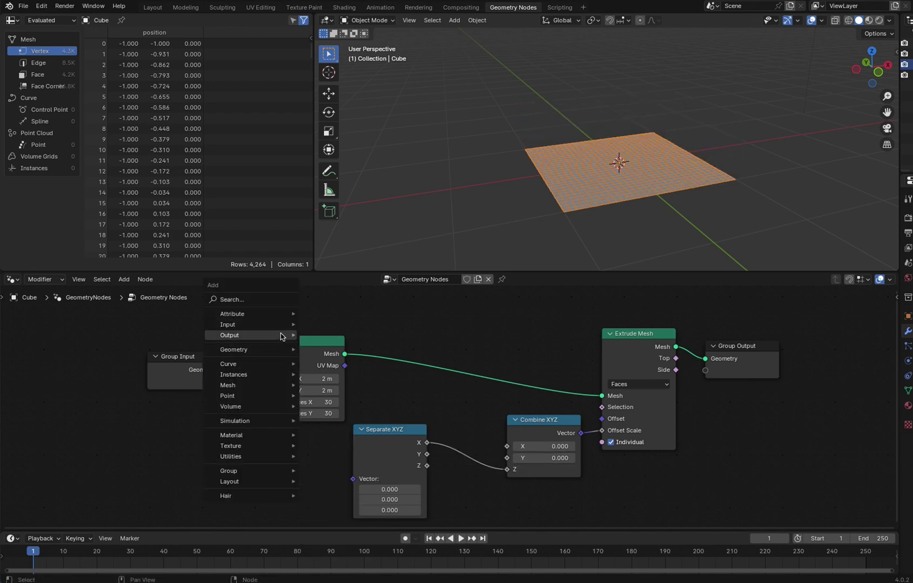
mouse_move(279, 350)
left_click(427, 392)
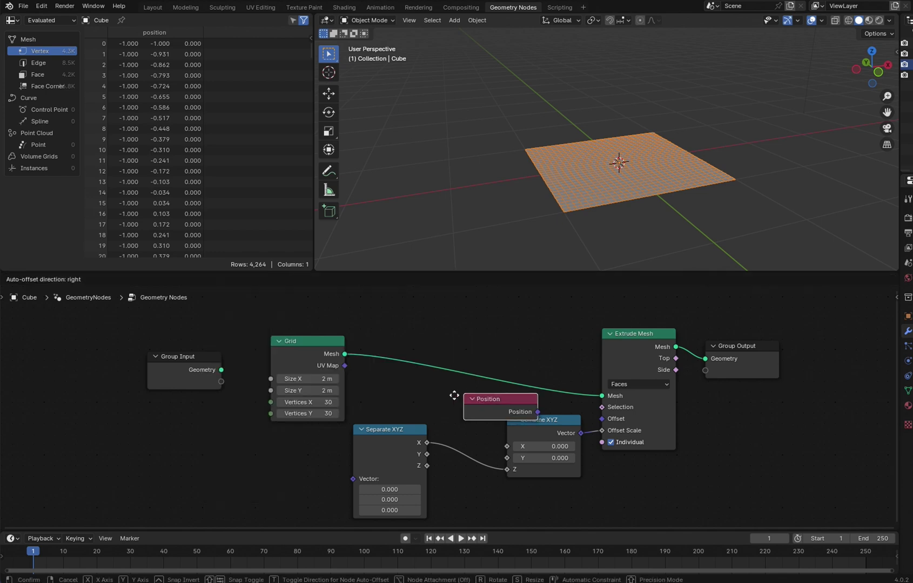
left_click(311, 466)
left_click_drag(356, 482, 382, 473)
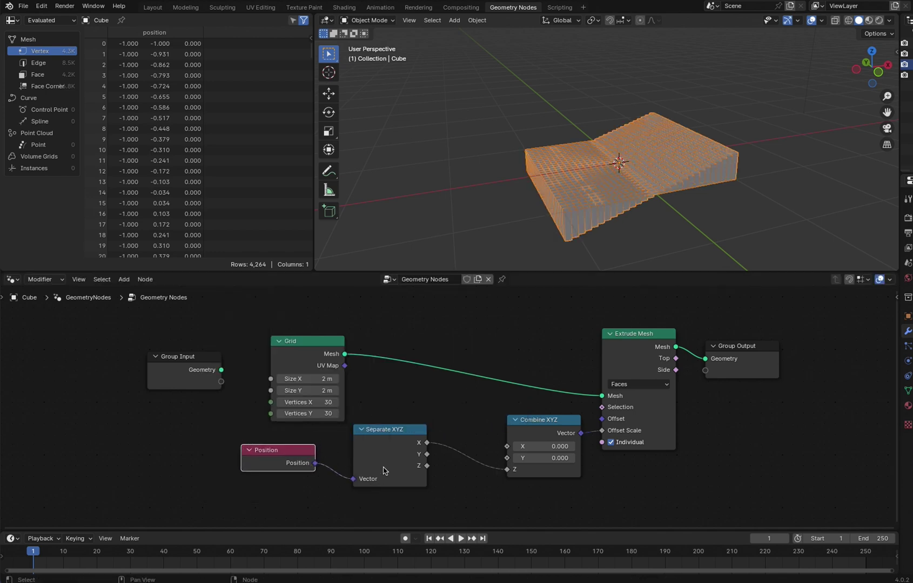
Shift the Position, Separate XYZ and Combine XYZ nodes back to free space before Extrude Mesh.
left_click_drag(380, 434, 349, 435)
left_click_drag(286, 453, 242, 450)
middle_click_drag(645, 202, 633, 196)
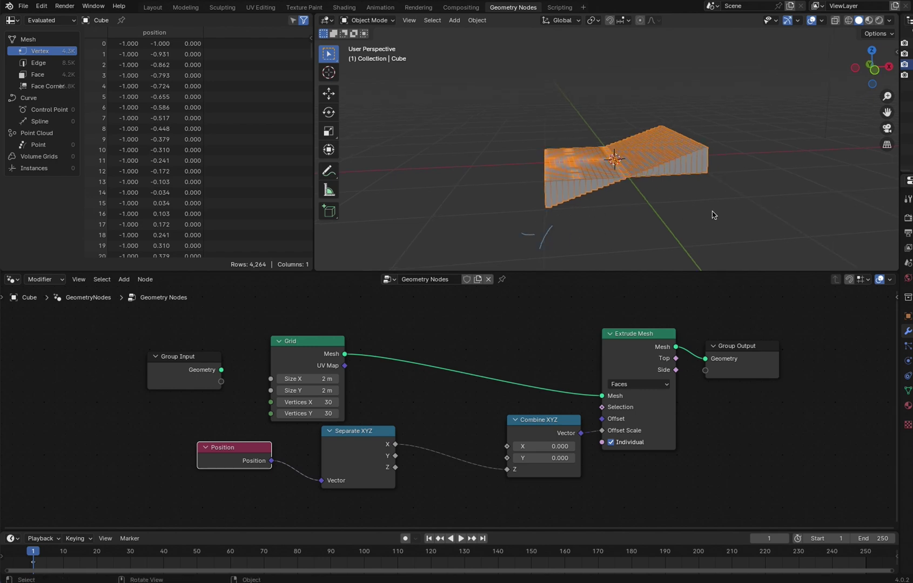
scroll(486, 367, "down", 1)
left_click_drag(252, 443, 215, 440)
left_click_drag(367, 428, 322, 435)
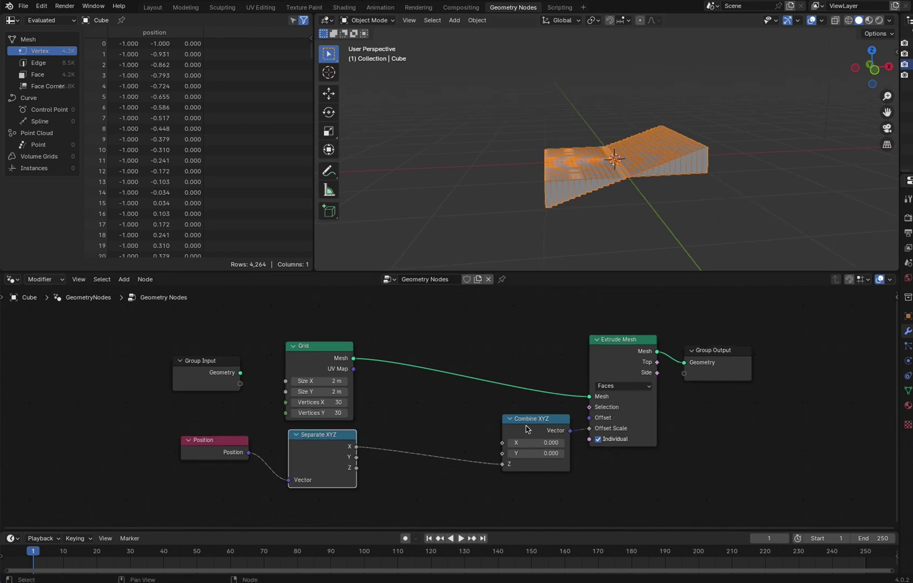
left_click_drag(536, 418, 452, 423)
Insert a Math node set to Add between Combine XYZ and the Extrude Mesh offset scale.
key("shift+a")
mouse_move(549, 532)
mouse_move(621, 486)
left_click(719, 550)
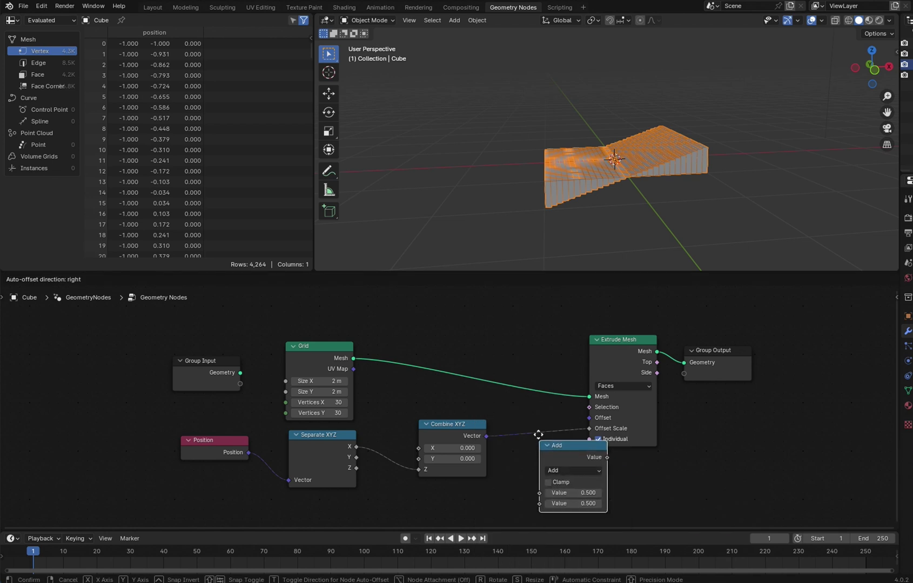
left_click(569, 454)
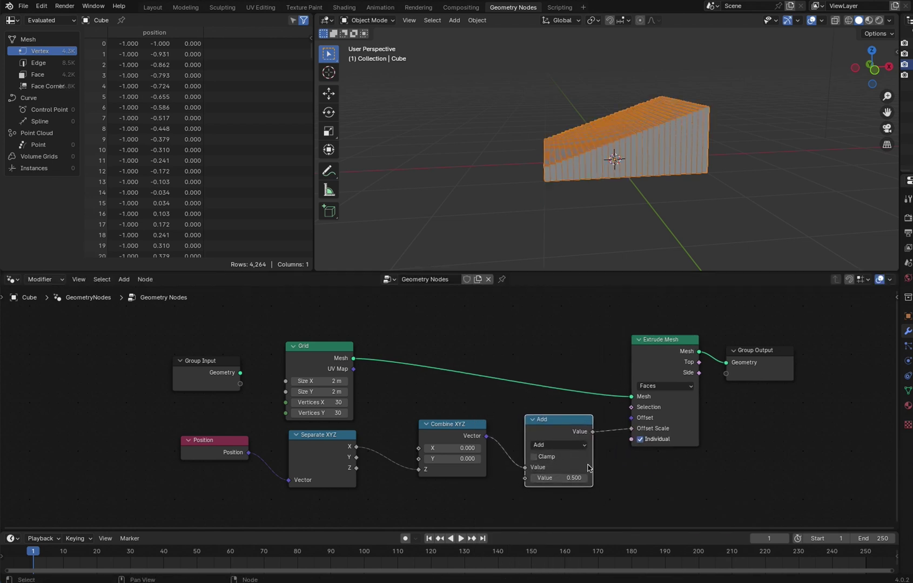
Rearrange the Position, Separate XYZ, Group Input and Grid nodes to open a gap before Combine XYZ.
left_click_drag(674, 191, 682, 189, "alt")
scroll(680, 189, "down", 1)
left_click_drag(216, 440, 119, 441)
left_click_drag(330, 434, 262, 432)
left_click_drag(208, 361, 82, 345)
left_click_drag(320, 346, 192, 317)
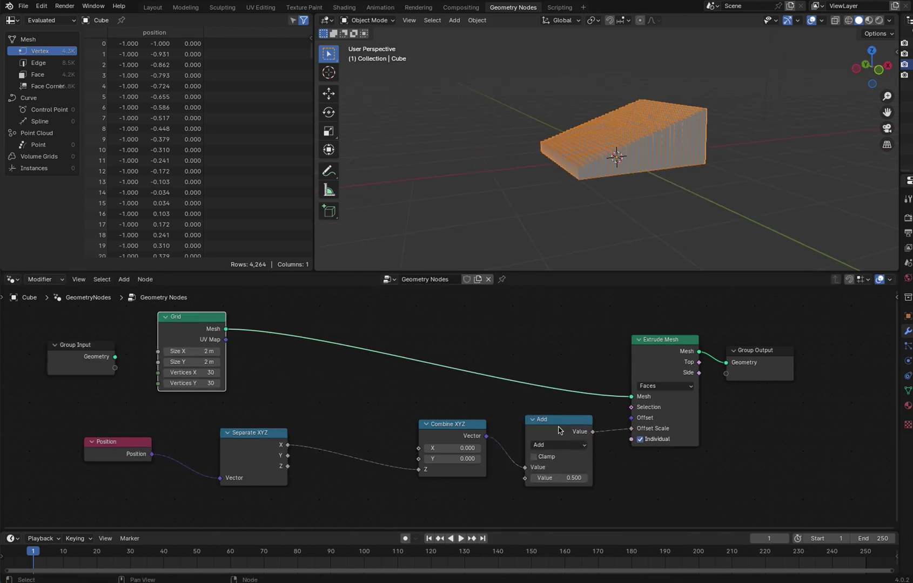
left_click_drag(454, 424, 466, 426)
Insert a duplicate of the Add node between Separate XYZ and Combine XYZ and change its operation to Sine.
left_click(568, 425)
key("shift+d")
left_click(369, 426)
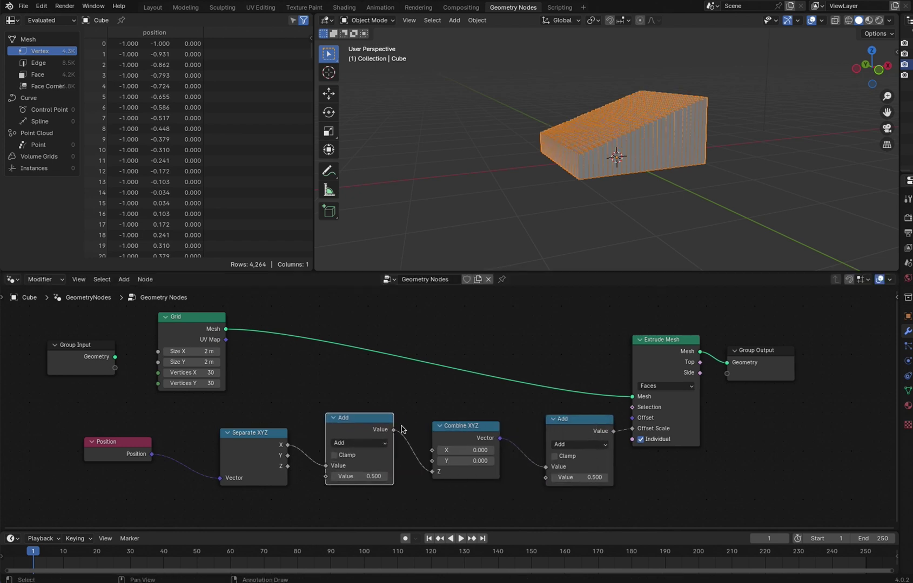
left_click(383, 444)
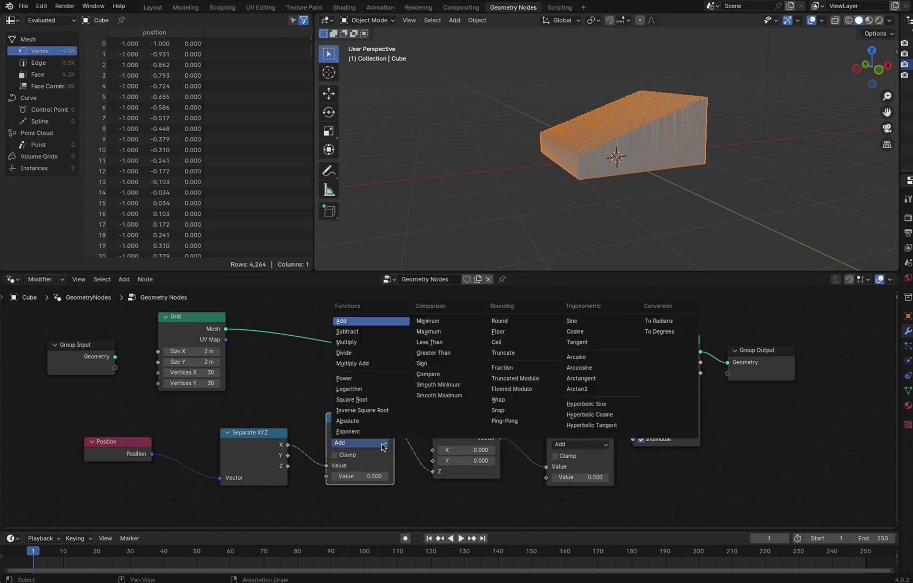
left_click(604, 322)
Spread the Position, Separate XYZ and Sine nodes apart to leave room before the Sine node.
mouse_move(443, 415)
middle_mouse_down("ctrl")
mouse_move(446, 407)
mouse_move(447, 424)
middle_mouse_up("ctrl")
middle_click_drag(676, 230, 666, 94)
left_click_drag(155, 440, 92, 433)
left_click_drag(269, 432, 199, 427)
left_click_drag(357, 419, 333, 419)
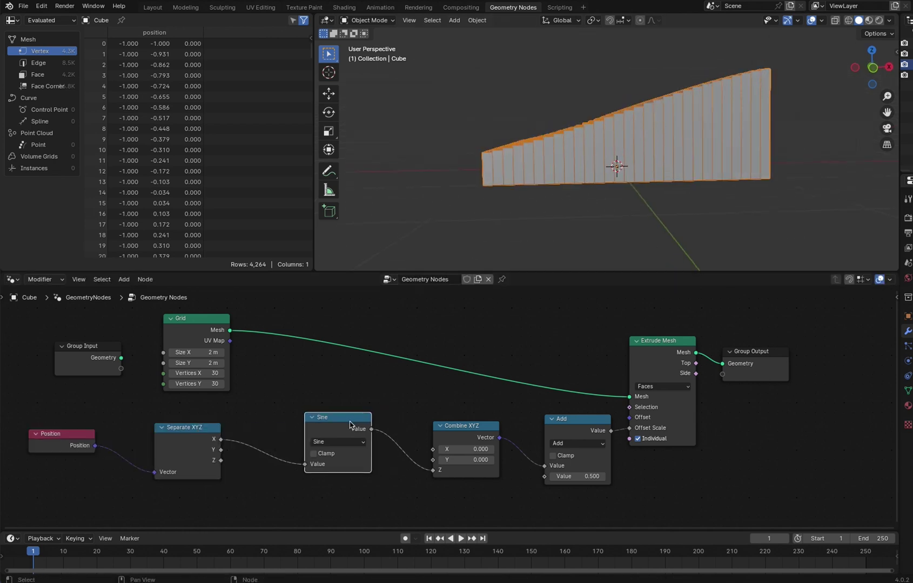
Insert a duplicate of the Sine node between Separate XYZ and Sine, change it to Multiply and set its value to 5.2.
key("shift+d")
left_click(306, 428)
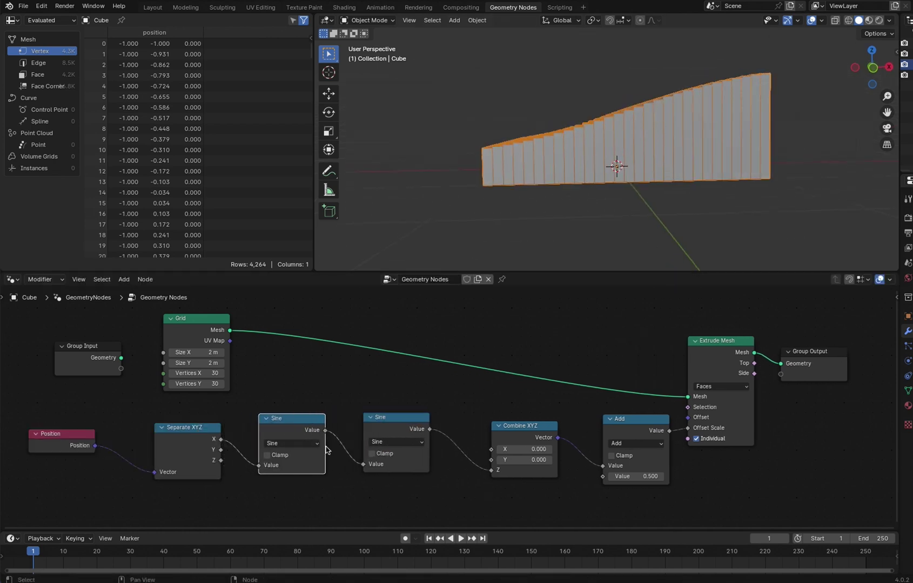
left_click(307, 447)
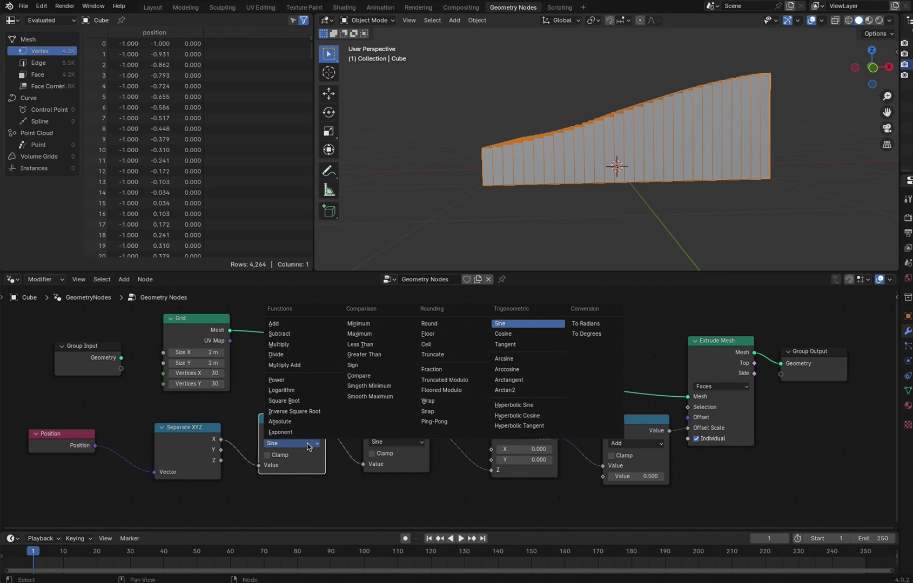
left_click(317, 347)
left_click_drag(278, 478, 306, 480)
scroll(638, 176, "down", 2)
middle_click_drag(641, 176, 662, 203)
middle_click_drag(472, 402, 477, 397)
scroll(475, 397, "down", 2)
Insert a copy of the Multiply node between Sine and Combine XYZ and set its value to 0.3.
left_click_drag(409, 414, 395, 416)
key("shift+d")
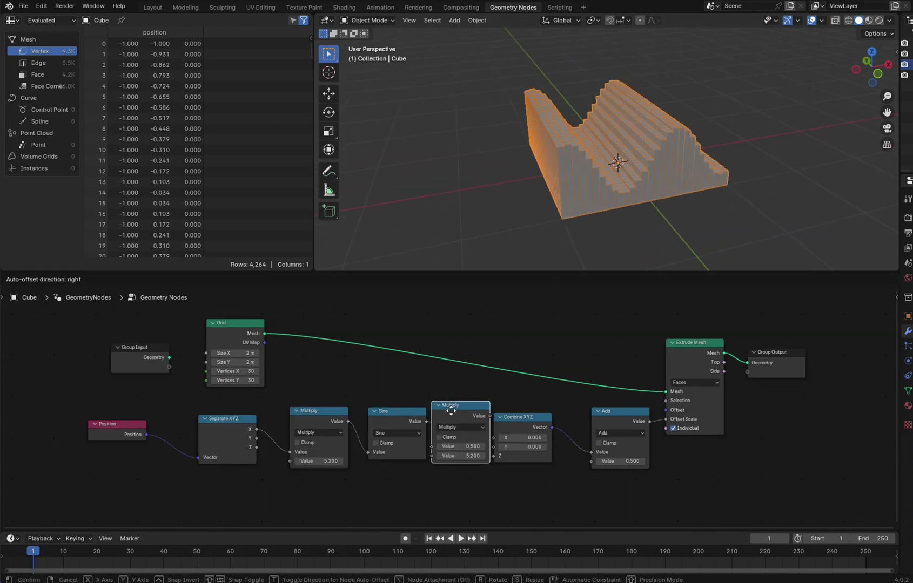
left_click(479, 415)
left_click(499, 454)
type("0.3")
key("Return")
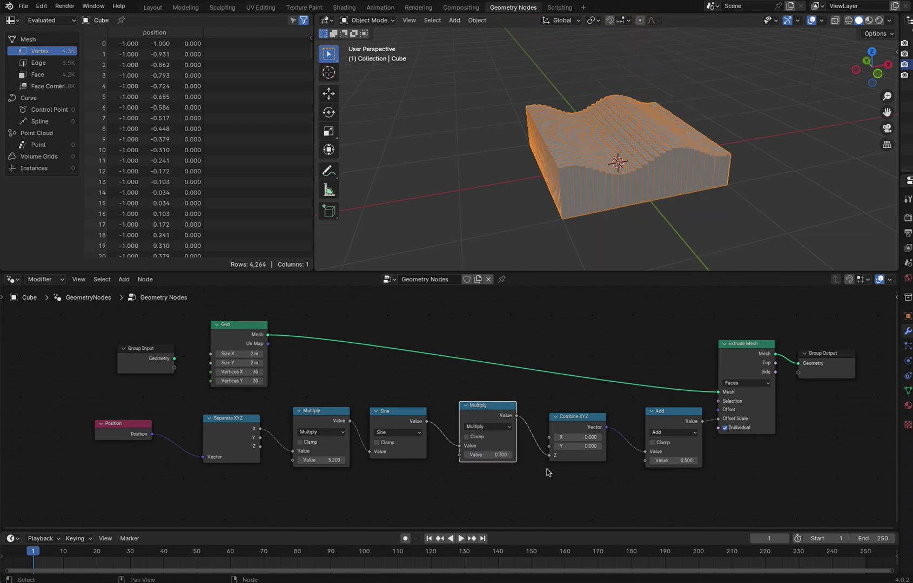
Try a different value on the Multiply node after Sine and undo the change.
middle_click_drag(645, 231, 637, 199)
left_click_drag(492, 455, 523, 454)
key("ctrl+z")
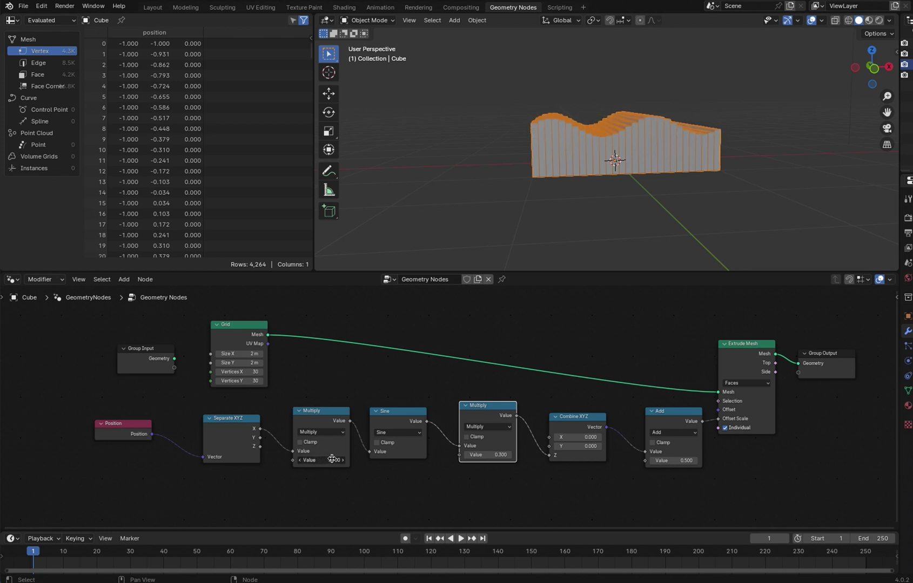
Move the Position and Separate XYZ nodes away and insert a duplicate of the Multiply node between Separate XYZ and Multiply.
left_click_drag(130, 424, 67, 427)
left_click_drag(228, 418, 184, 420)
left_click(315, 412)
key("shift+d")
left_click(267, 412)
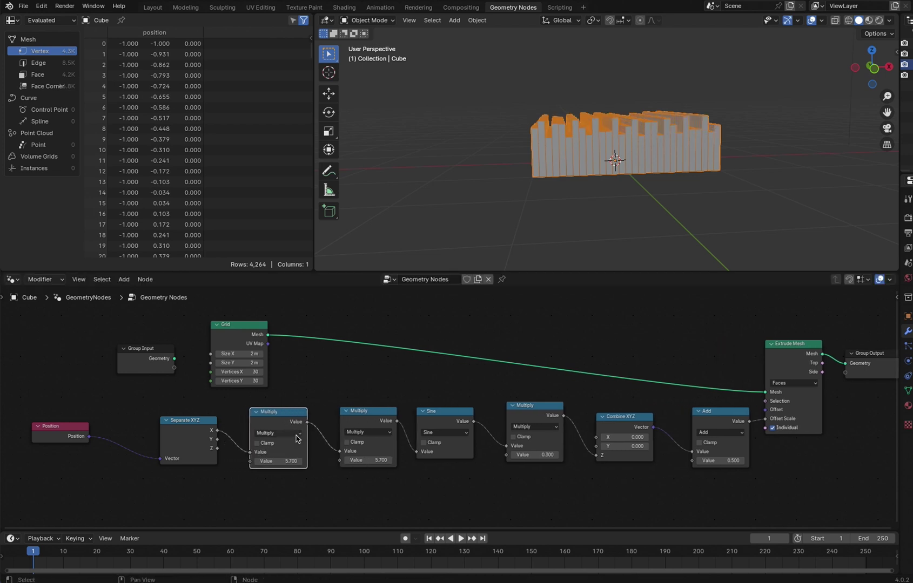
Change the duplicated Multiply node after Separate XYZ to Add, try a different value on it and undo that value change.
left_click(292, 432)
left_click(288, 455)
mouse_move(268, 461)
left_mouse_down()
mouse_move(293, 462)
mouse_move(276, 463)
left_mouse_up()
key("ctrl+z")
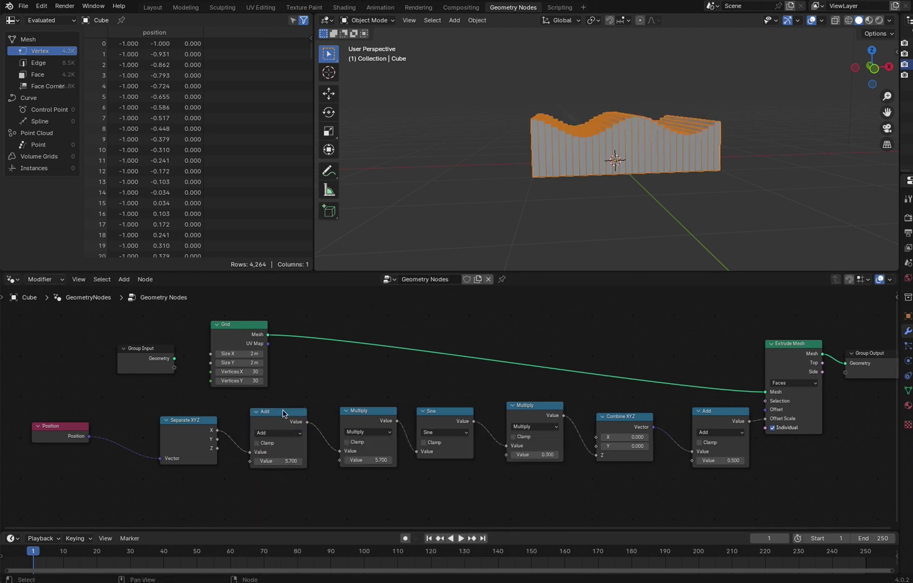
Add a Scene Time node, connect its Seconds output to the second value of the first Add node, and preview the animation.
key("shift+a")
mouse_move(334, 235)
mouse_move(406, 256)
left_click(505, 298)
left_click(82, 473)
left_click_drag(250, 466, 250, 462)
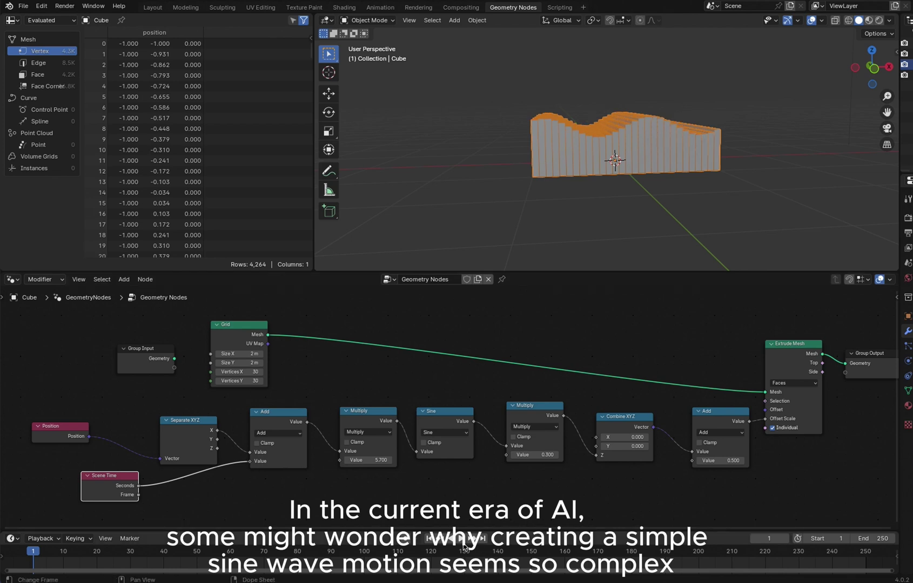
scroll(653, 184, "up", 3)
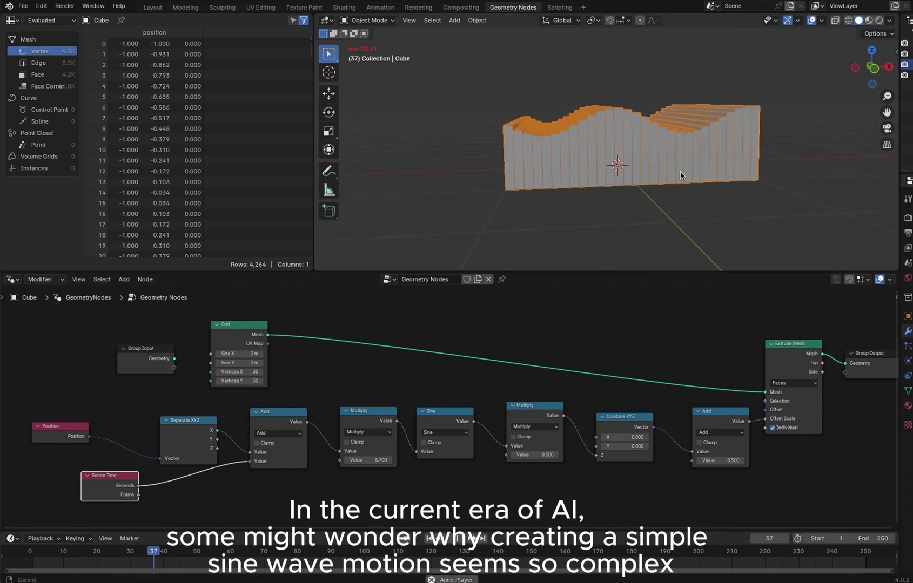
middle_click_drag(652, 184, 680, 209)
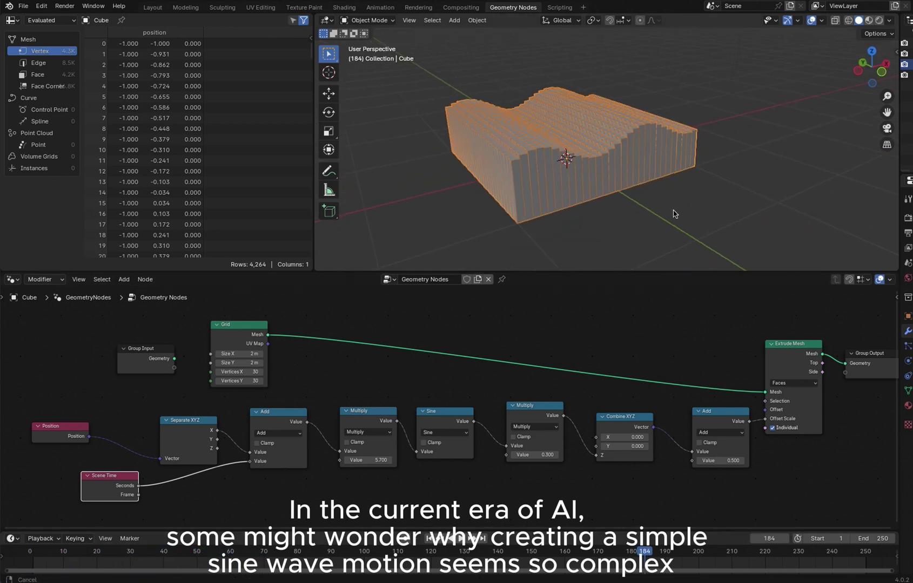
Cut the link between the last Add node and Extrude Mesh, and move the whole sine chain out of the way.
scroll(134, 400, "down", 2)
left_click_drag(692, 415, 674, 416)
right_click_drag(697, 397, 693, 431, "ctrl")
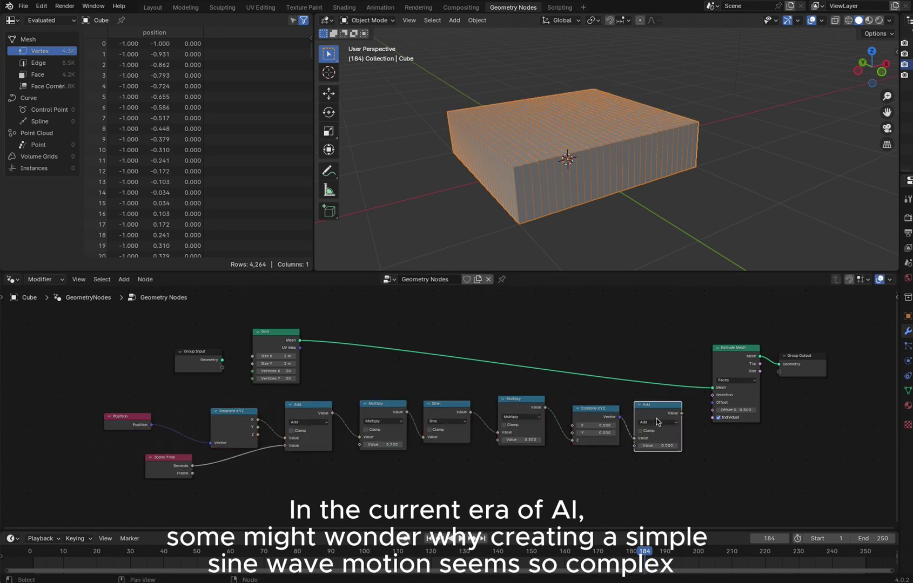
left_click_drag(136, 399, 650, 459)
left_click_drag(641, 406, 77, 412)
scroll(446, 409, "up", 1)
middle_click_drag(566, 427, 476, 426)
Add a Wave Texture node and connect its Color output to the Offset Scale of Extrude Mesh.
key("shift+a")
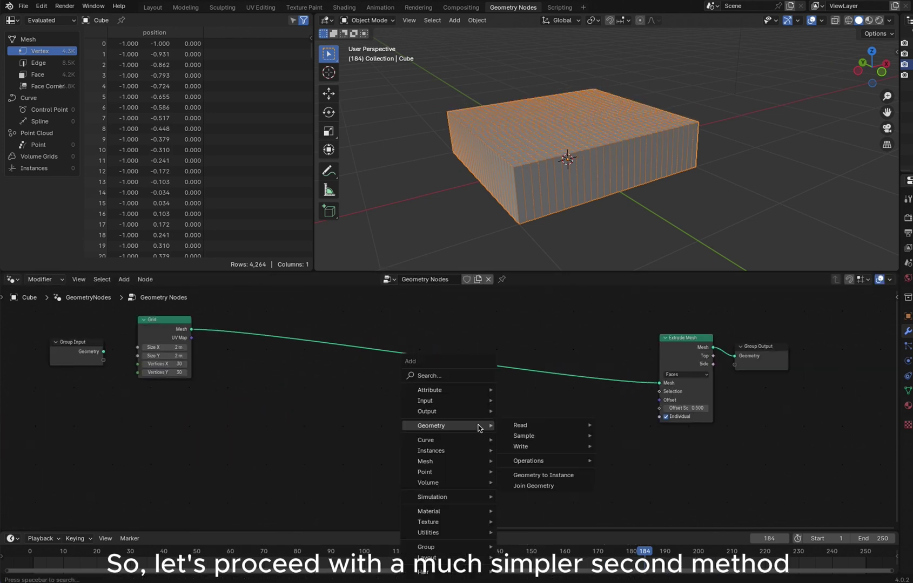
mouse_move(473, 523)
left_click(513, 511)
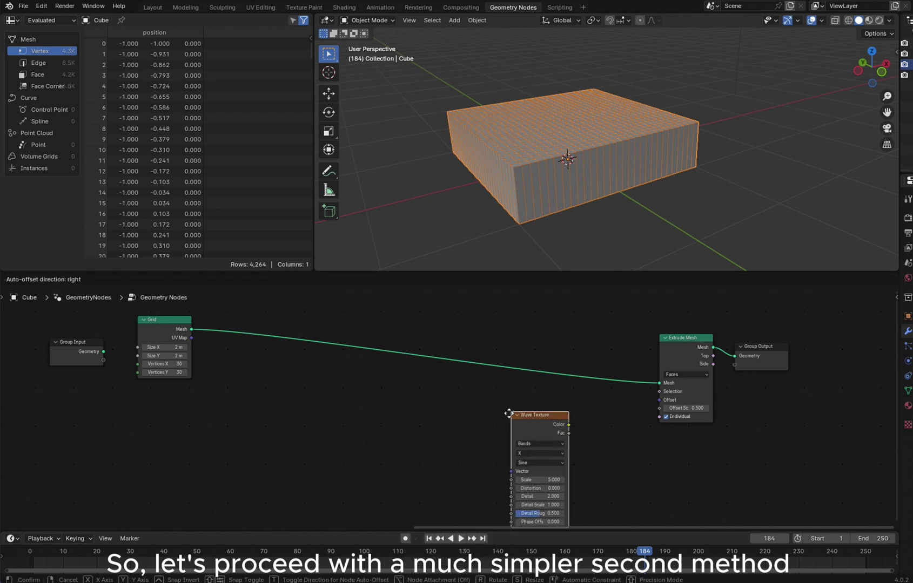
left_click(494, 410)
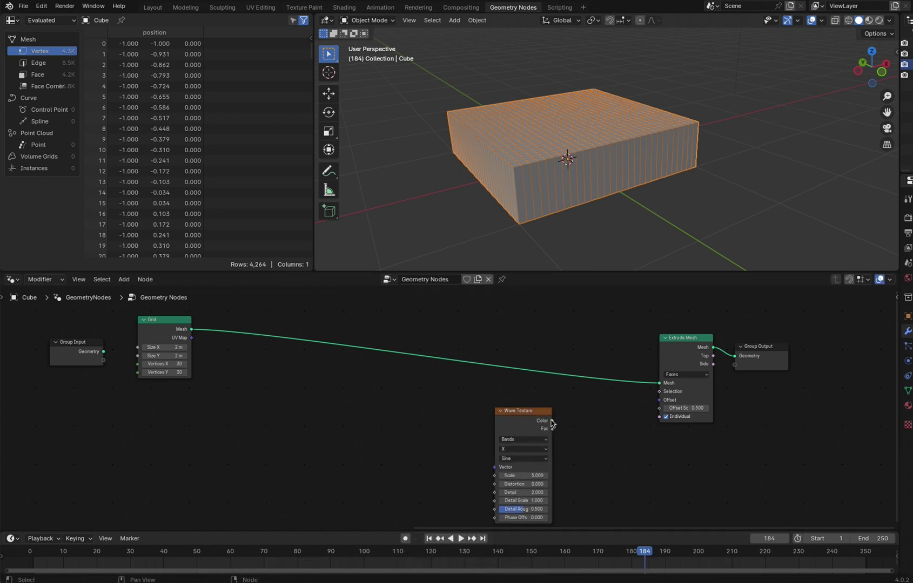
left_click_drag(669, 410, 659, 414)
middle_click_drag(649, 230, 637, 178)
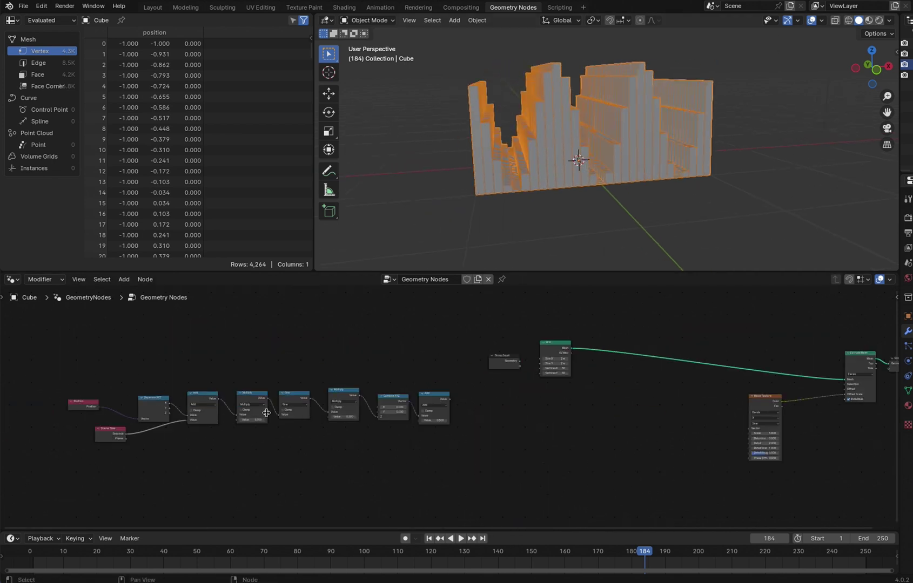
Place a copy of the Scene Time node beside the Wave Texture and connect its Seconds output to Phase Offset.
scroll(456, 379, "up", 3)
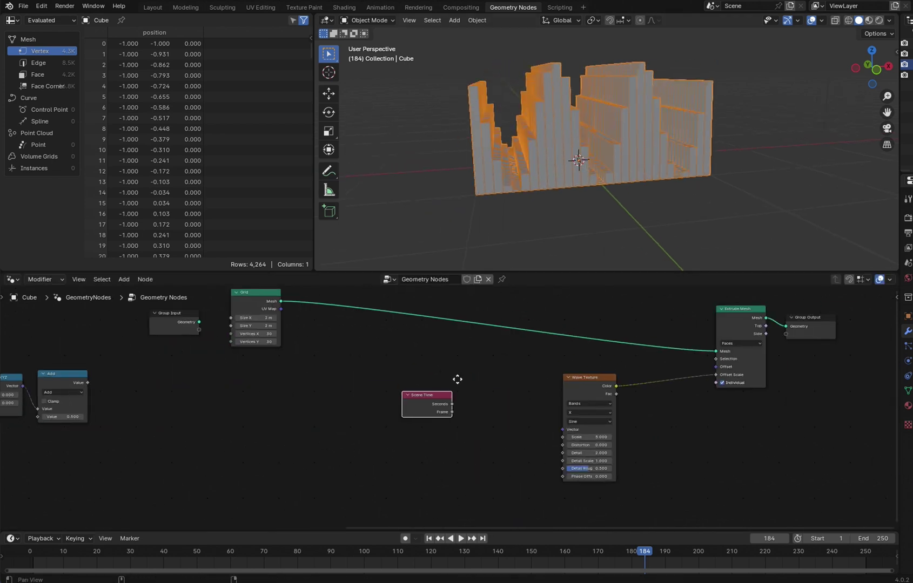
middle_click_drag(457, 379, 394, 400)
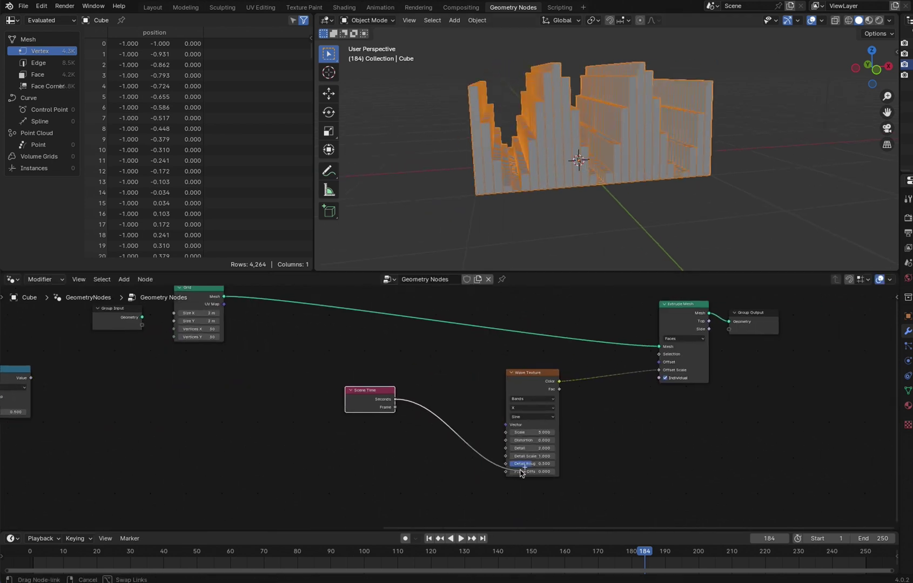
left_click_drag(522, 474, 506, 472)
Play the animation from the first frame to check the wave motion, and stop playback.
left_click(429, 538)
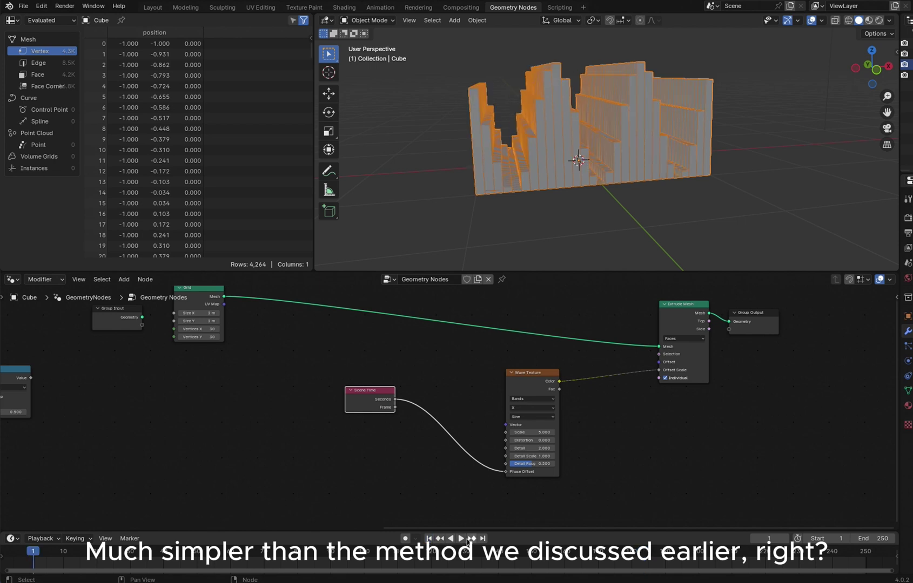
left_click(466, 540)
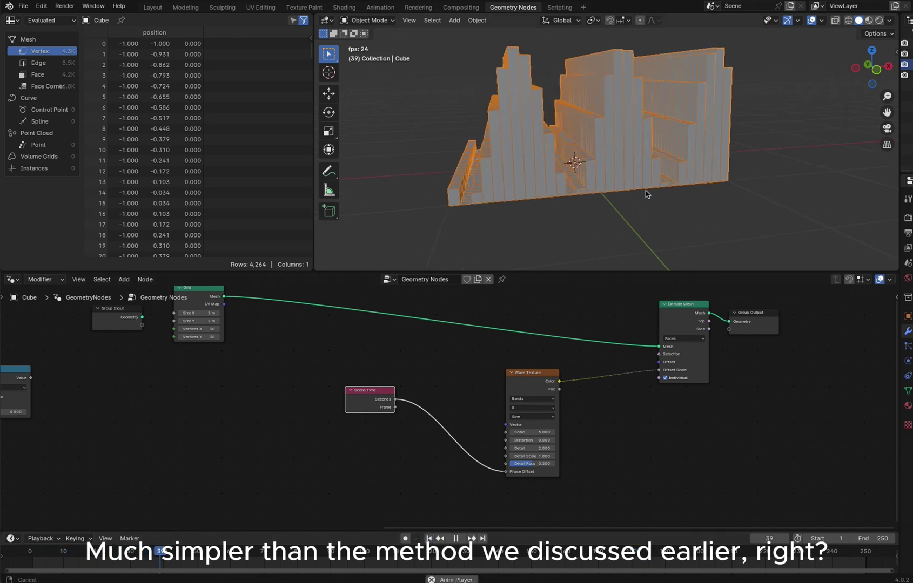
key("space")
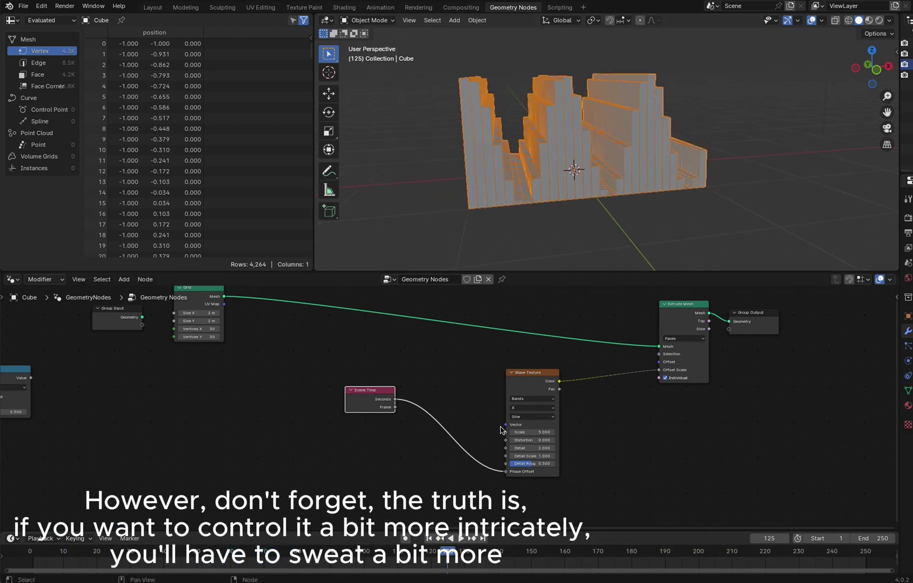
Move the Wave Texture away from Extrude Mesh and insert a Math node on the link between them.
left_click_drag(527, 373, 438, 377)
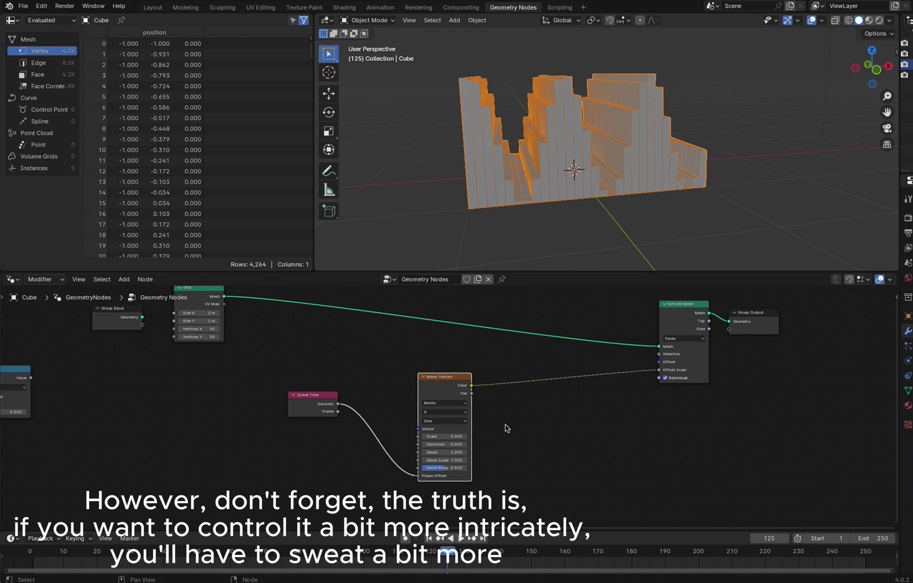
left_click(506, 428)
key("shift+a")
mouse_move(534, 431)
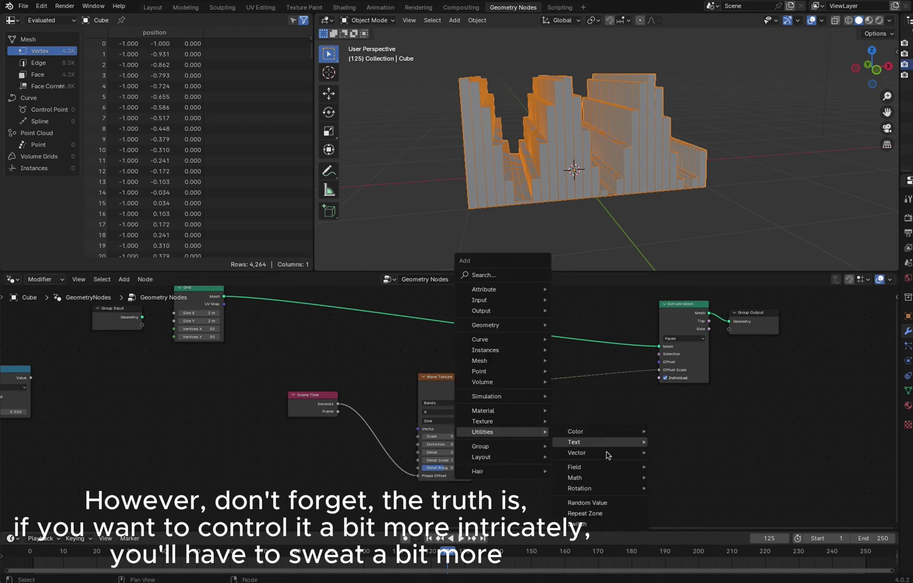
mouse_move(601, 481)
left_click(675, 542)
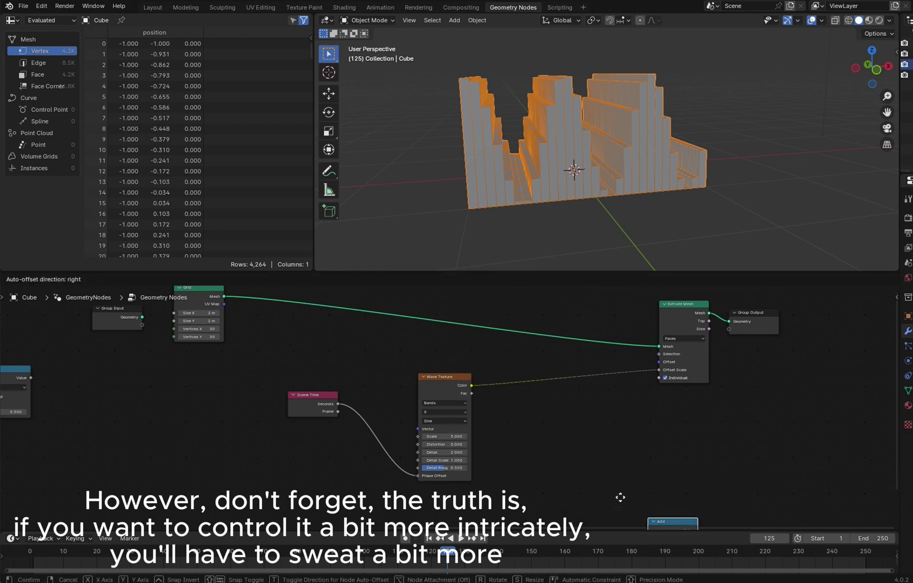
left_click(505, 367)
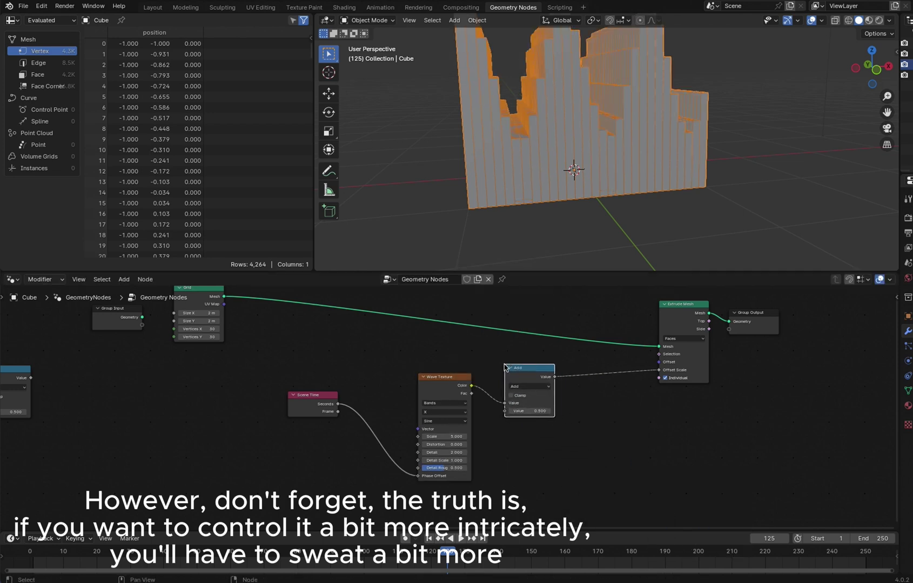
Change the Math node after the Wave Texture to Multiply and set its value to 0.3.
left_click(546, 388)
left_click(537, 421)
mouse_move(531, 415)
left_mouse_down()
mouse_move(556, 414)
mouse_move(527, 414)
mouse_move(548, 410)
mouse_move(535, 409)
left_mouse_up()
key("ctrl+z")
double_click(544, 411)
scroll(545, 402, "up", 1)
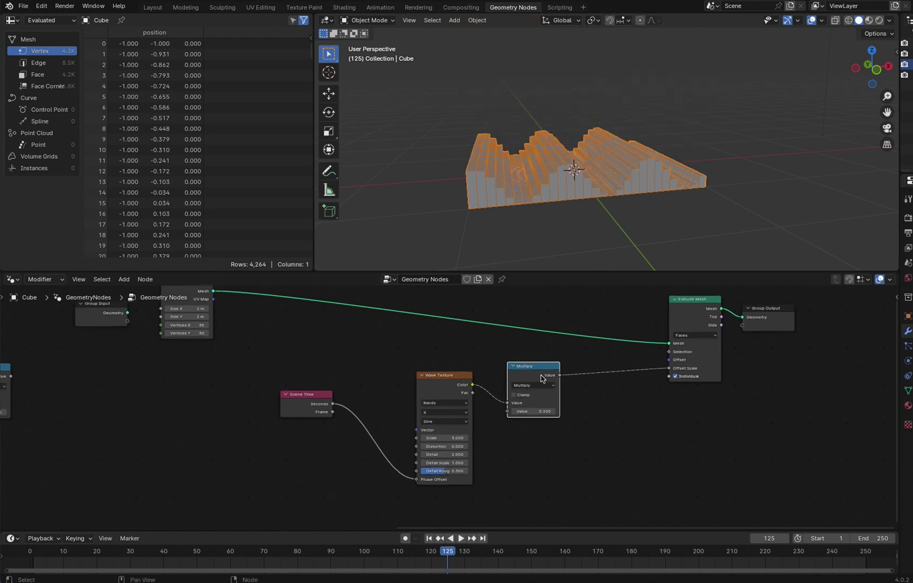
Insert a duplicate of the Multiply node before Extrude Mesh, change it to Add and keep its value at 0.3.
key("shift+d")
left_click(636, 383)
left_click(615, 384)
left_click(385, 406)
left_click_drag(610, 411, 599, 412)
Preview the animation from a closer view and set the Wave Texture's Scale to 5.3.
key("space")
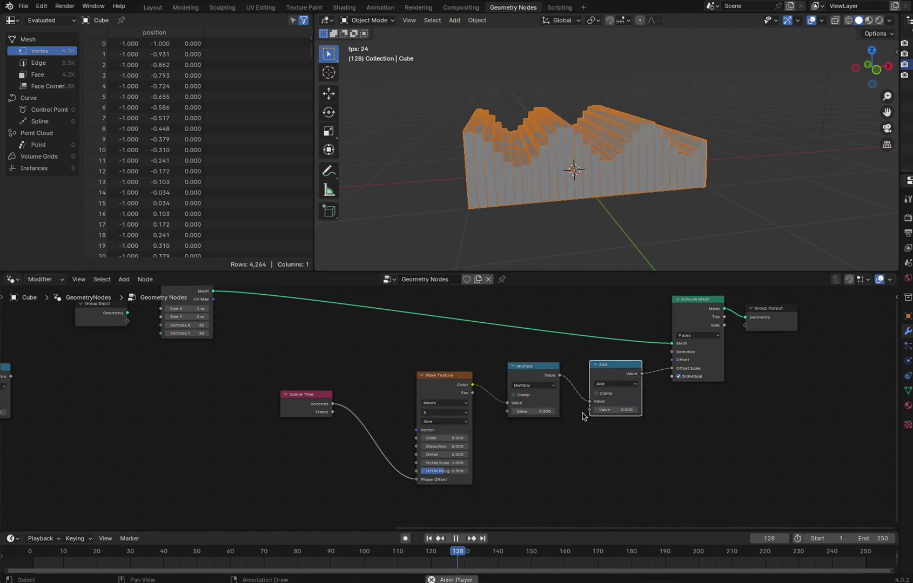
scroll(636, 212, "up", 2)
middle_click_drag(636, 213, 623, 206)
scroll(453, 408, "up", 1)
key("space")
left_click_drag(449, 442, 451, 442)
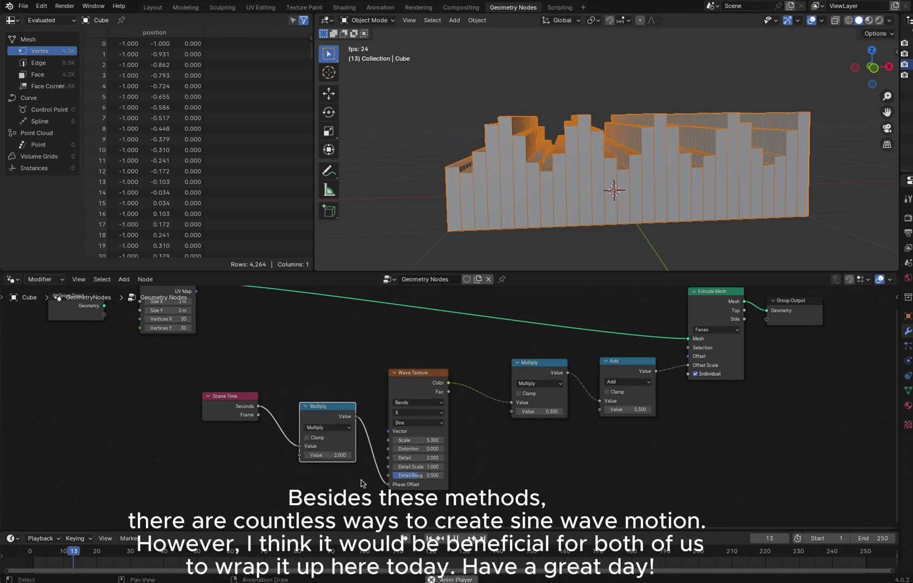
Select the entire sine chain of Position and math nodes and move it below the Wave Texture branch.
scroll(488, 420, "down", 3)
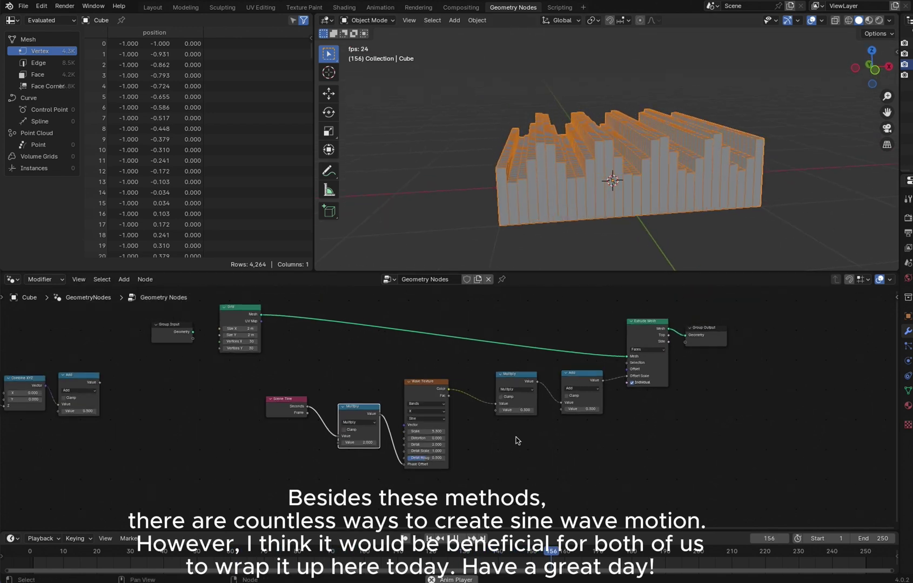
left_click_drag(273, 400, 243, 421, "ctrl+alt")
left_click_drag(216, 402, 391, 375, "alt")
left_click_drag(22, 347, 440, 408)
key("g")
left_click(768, 440)
left_click_drag(767, 437, 735, 372, "alt")
left_click_drag(734, 373, 604, 429, "alt")
left_click(603, 431)
Connect the sine chain's last Add node to Offset Scale for comparison, and switch back to the Wave Texture branch's Add node.
mouse_move(561, 486)
left_mouse_down()
mouse_move(572, 473)
mouse_move(557, 480)
left_mouse_up()
left_click_drag(574, 473, 617, 373)
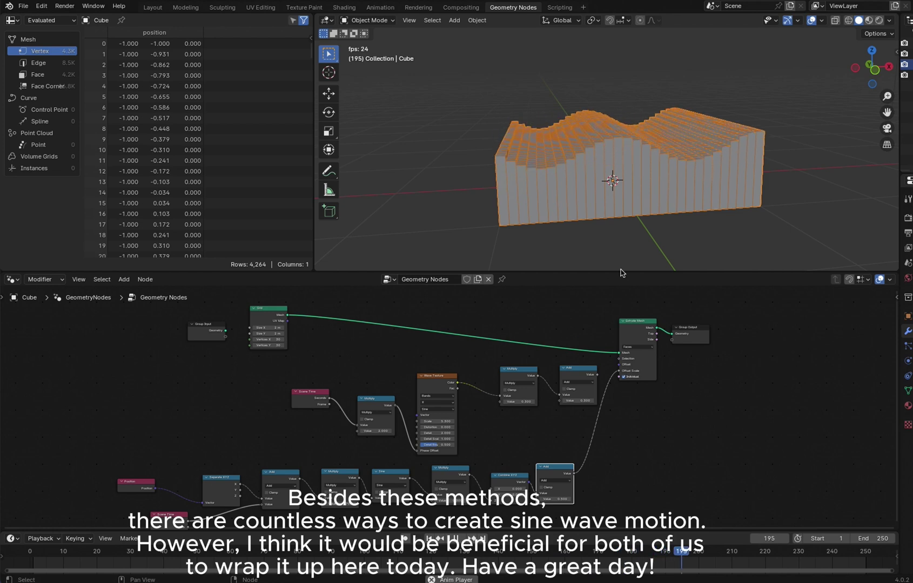
left_click(580, 374)
Set the Wave Texture's Scale to 4.3 and link the sine chain's last Add node to Offset Scale.
scroll(378, 432, "up", 2)
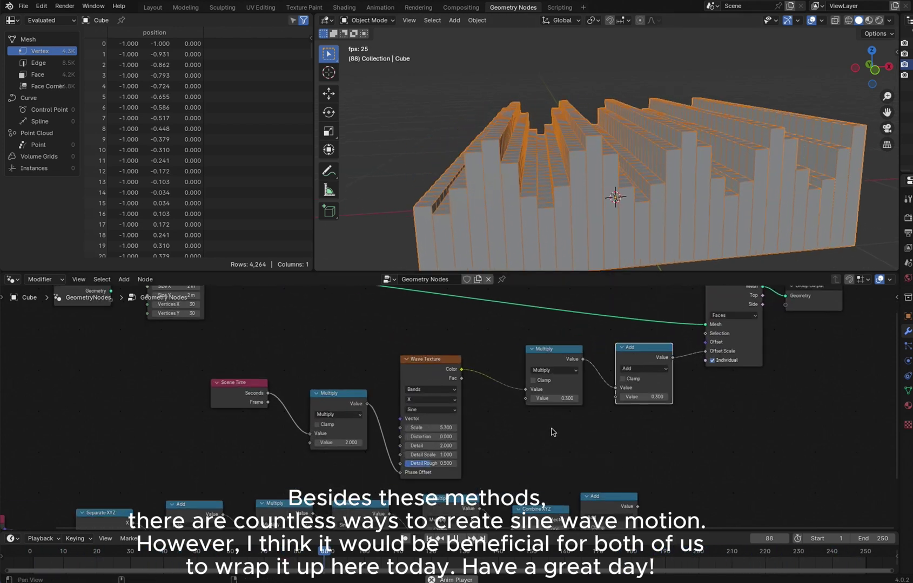
left_click_drag(468, 416, 480, 418)
left_click_drag(675, 493, 743, 339)
Nudge the Wave Texture node and shift the entire sine chain to the right beneath the Wave Texture branch.
scroll(459, 383, "down", 1)
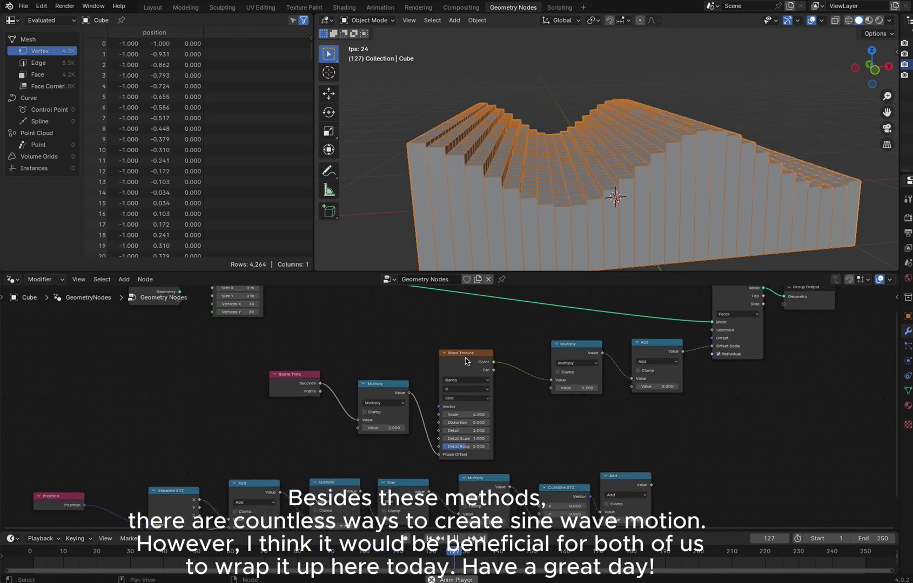
left_click_drag(456, 359, 472, 355)
scroll(540, 415, "down", 3)
middle_click_drag(535, 419, 570, 398)
left_click_drag(155, 435, 621, 521)
left_click_drag(634, 443, 712, 449)
Try another bands direction on the Wave Texture and switch it back to X.
scroll(697, 390, "up", 2)
middle_click_drag(697, 390, 664, 443)
scroll(695, 440, "down", 1)
scroll(738, 439, "down", 2)
middle_click_drag(738, 439, 705, 424)
left_click_drag(442, 469, 443, 458)
scroll(689, 422, "up", 1)
left_click(686, 414)
left_click(446, 395)
left_click(448, 414)
left_click(448, 395)
left_click(446, 408)
Link another axis output of Separate XYZ to the first Add node of the sine chain.
left_click_drag(620, 399, 771, 341)
left_click(711, 409)
left_click_drag(335, 487, 338, 491)
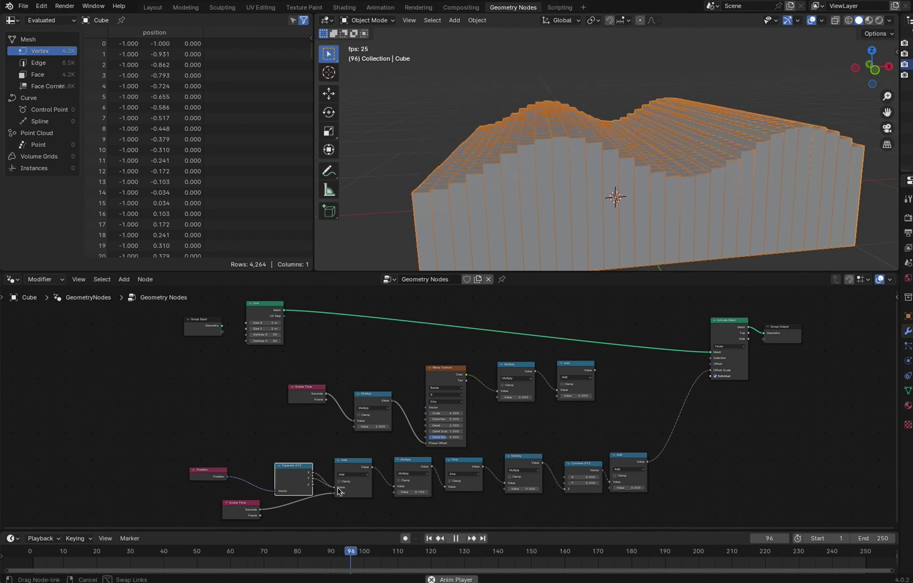